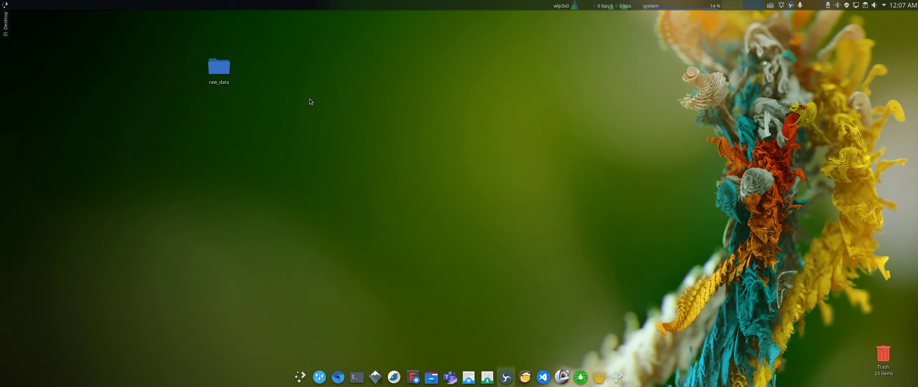
Step: Look at the contents of the raw_data folder on the desktop and close its window
{"action": "double_click", "coordinate": [219, 68]}
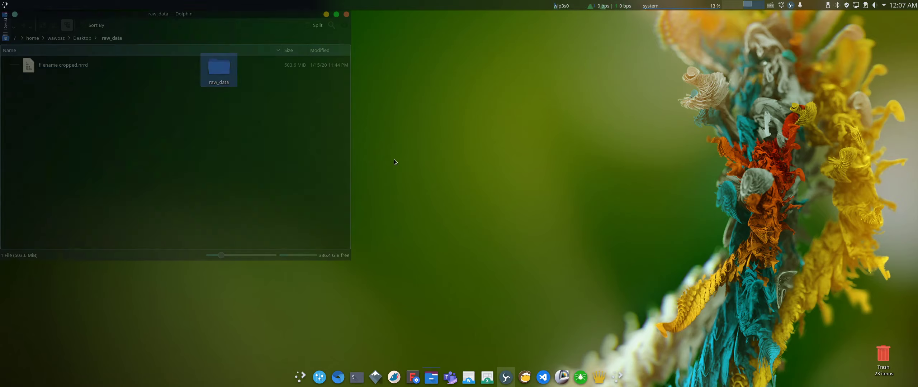
{"action": "left_click_drag", "start_coordinate": [234, 20], "coordinate": [487, 72]}
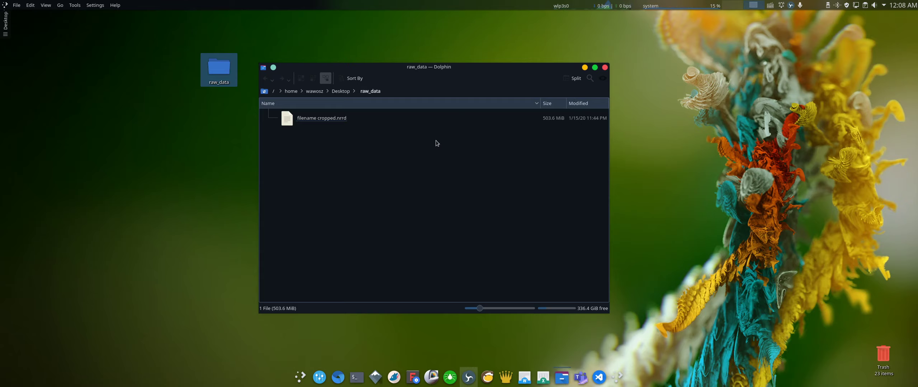
{"action": "left_click", "coordinate": [605, 67]}
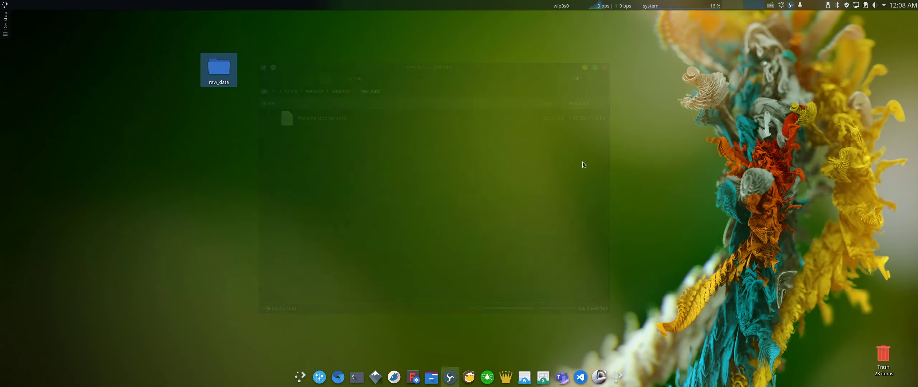
Step: Launch 3D Slicer and load filename cropped.nrrd from the raw_data folder as a volume
{"action": "left_click", "coordinate": [598, 376]}
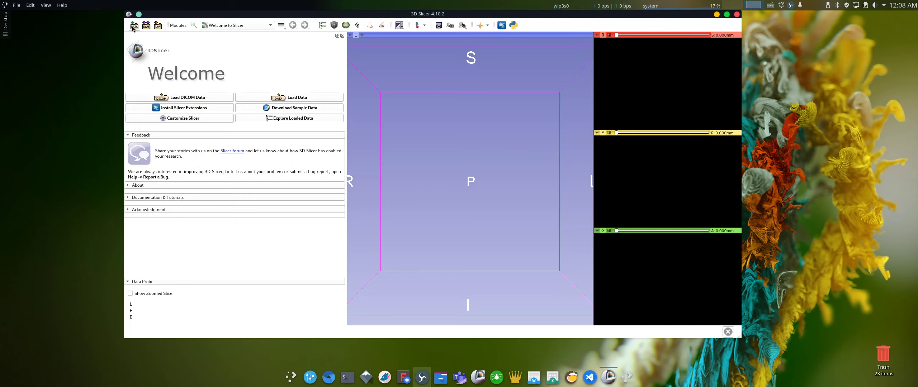
{"action": "left_click", "coordinate": [297, 98]}
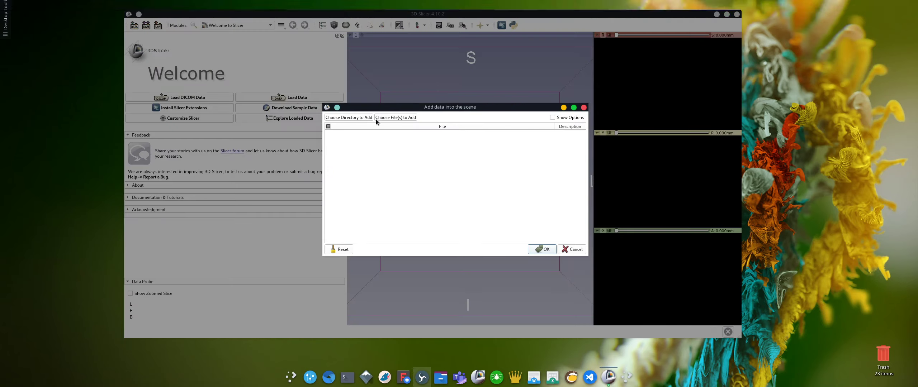
{"action": "left_click", "coordinate": [386, 117]}
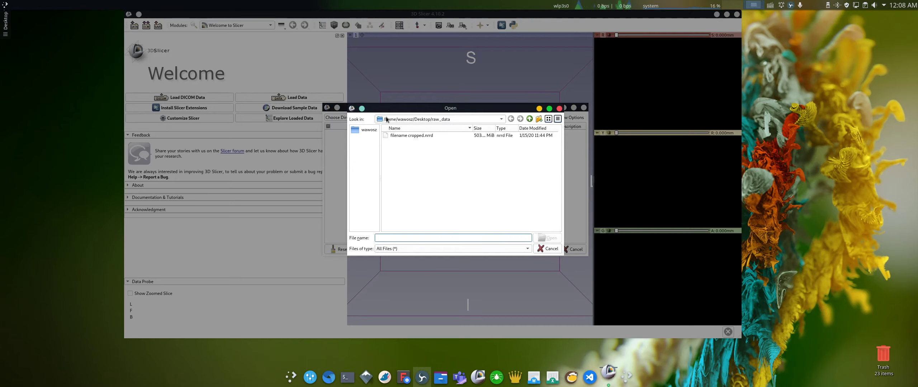
{"action": "left_click", "coordinate": [404, 136]}
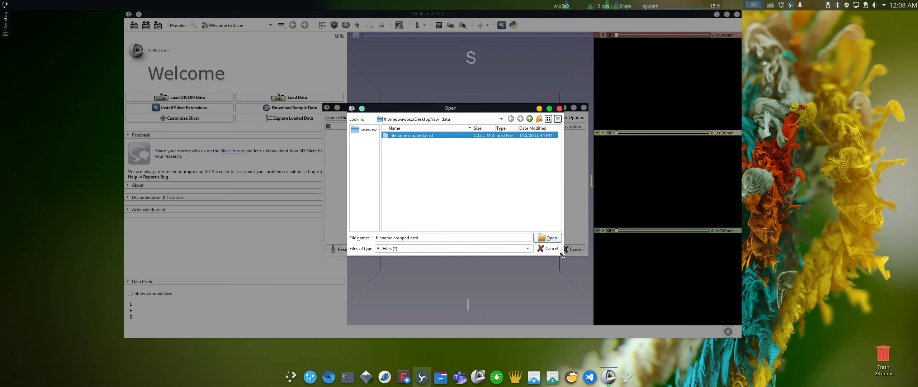
{"action": "left_click", "coordinate": [549, 238]}
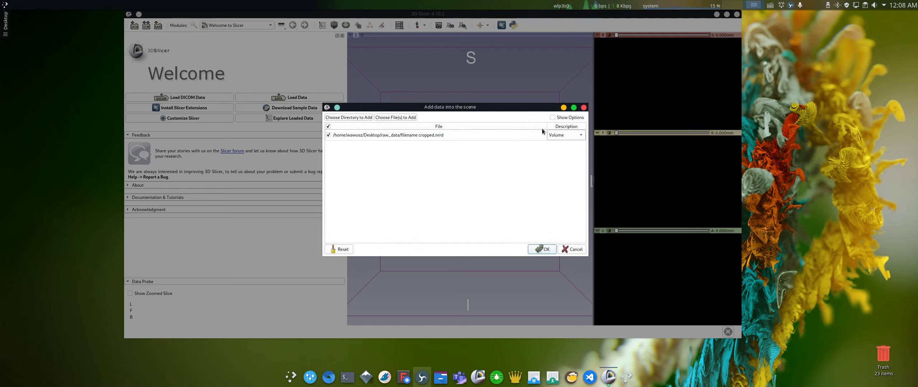
{"action": "left_click", "coordinate": [545, 249]}
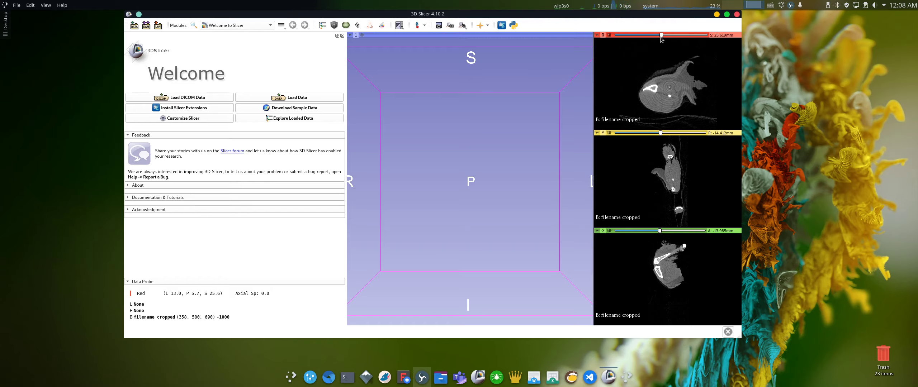
Step: Browse through the axial slices of the loaded volume in the red slice view
{"action": "mouse_move", "coordinate": [661, 36]}
{"action": "left_mouse_down"}
{"action": "mouse_move", "coordinate": [683, 38]}
{"action": "mouse_move", "coordinate": [666, 39]}
{"action": "left_mouse_up"}
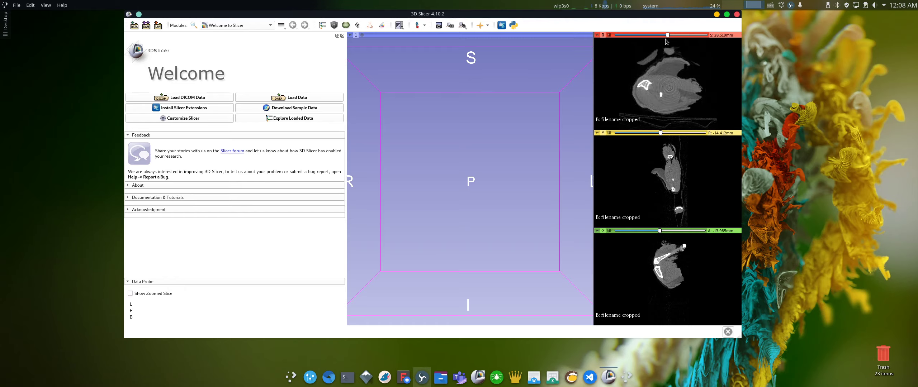
{"action": "scroll", "coordinate": [666, 42], "scroll_direction": "up", "scroll_amount": 4}
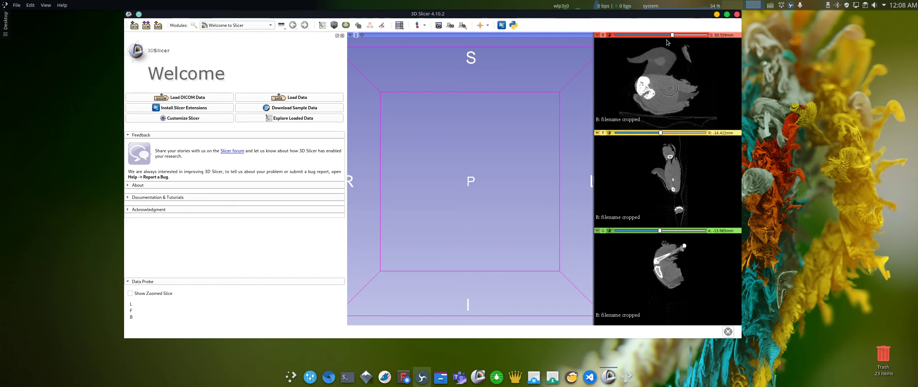
{"action": "scroll", "coordinate": [663, 50], "scroll_direction": "down", "scroll_amount": 6}
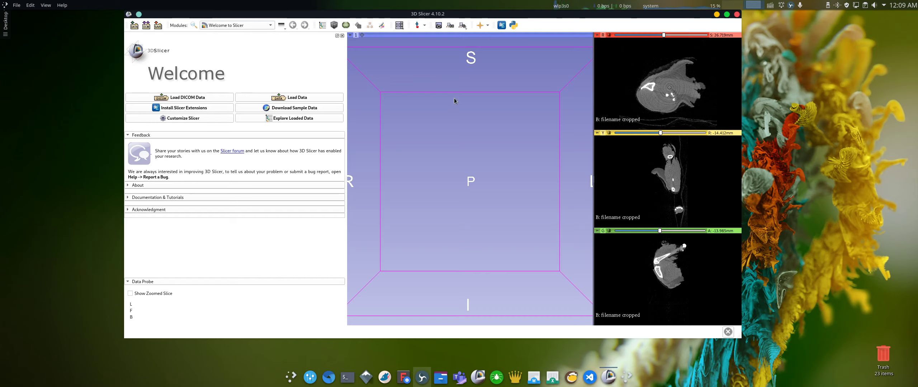
Step: Switch to the Volume Rendering module and apply the CT-Bone preset, keeping VTK GPU Ray Casting as the rendering method
{"action": "left_click", "coordinate": [271, 26]}
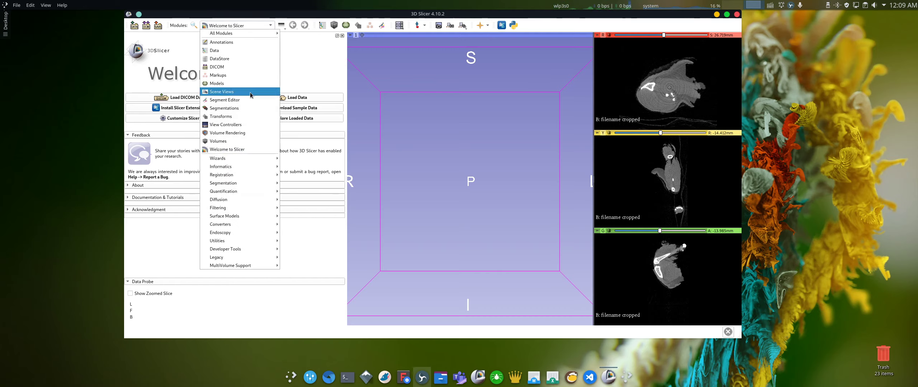
{"action": "left_click", "coordinate": [242, 133]}
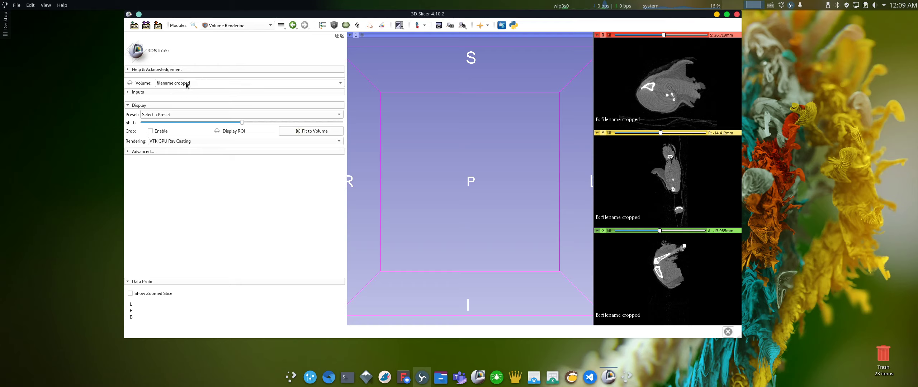
{"action": "left_click", "coordinate": [170, 116]}
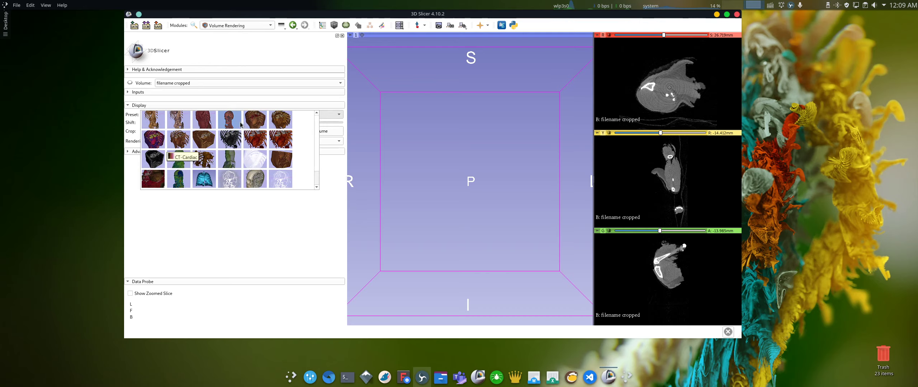
{"action": "left_click", "coordinate": [204, 122]}
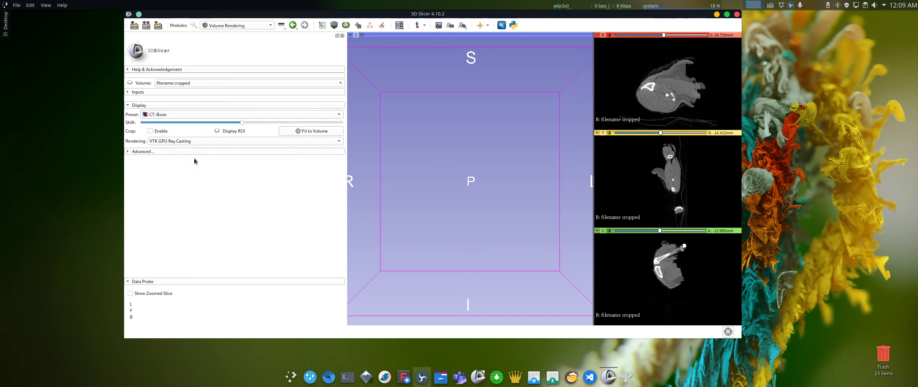
{"action": "left_click", "coordinate": [169, 143]}
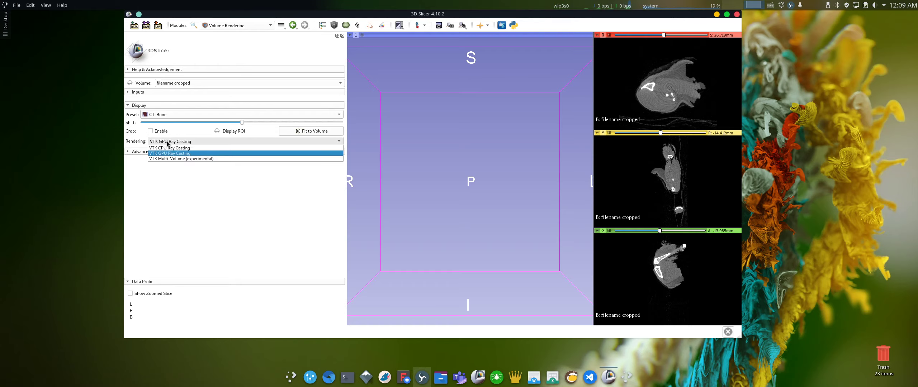
{"action": "left_click", "coordinate": [167, 142]}
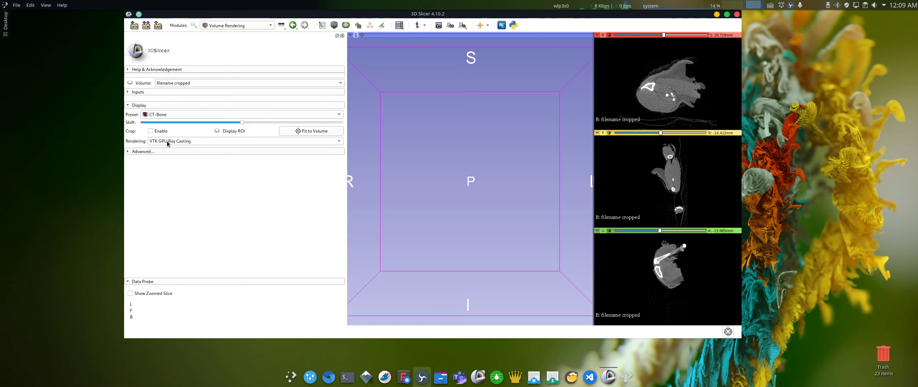
Step: Display the volume rendering centred in the 3D view and raise its Shift until the soft tissue around the bones is removed
{"action": "left_click", "coordinate": [131, 84]}
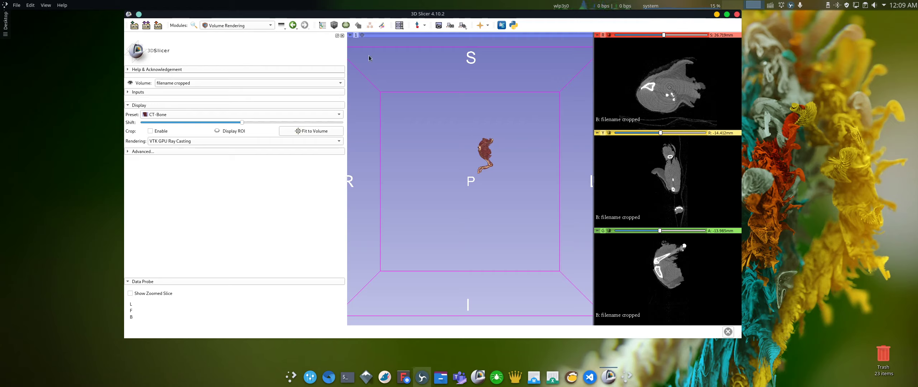
{"action": "left_click", "coordinate": [361, 37]}
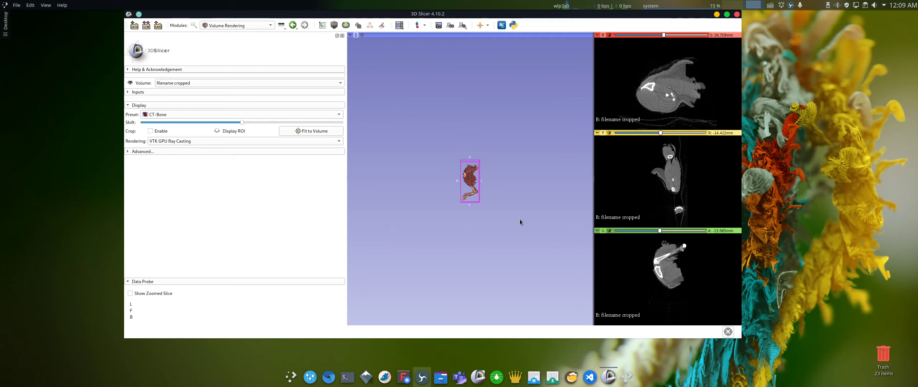
{"action": "scroll", "coordinate": [519, 219], "scroll_direction": "up", "scroll_amount": 2}
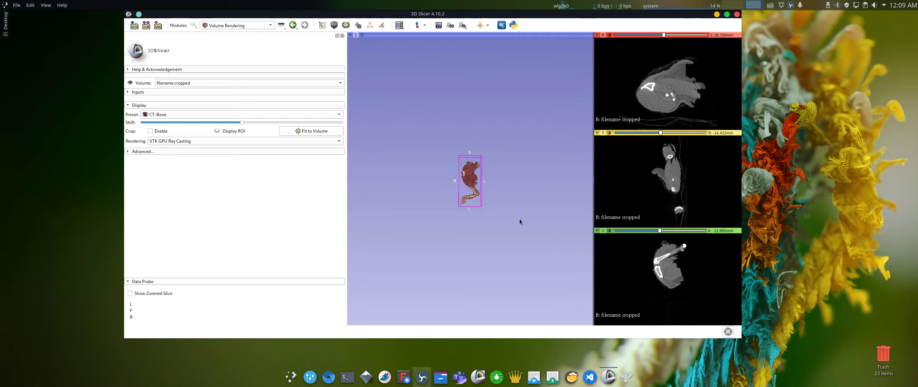
{"action": "scroll", "coordinate": [519, 220], "scroll_direction": "up", "scroll_amount": 6}
{"action": "scroll", "coordinate": [520, 219], "scroll_direction": "up", "scroll_amount": 4}
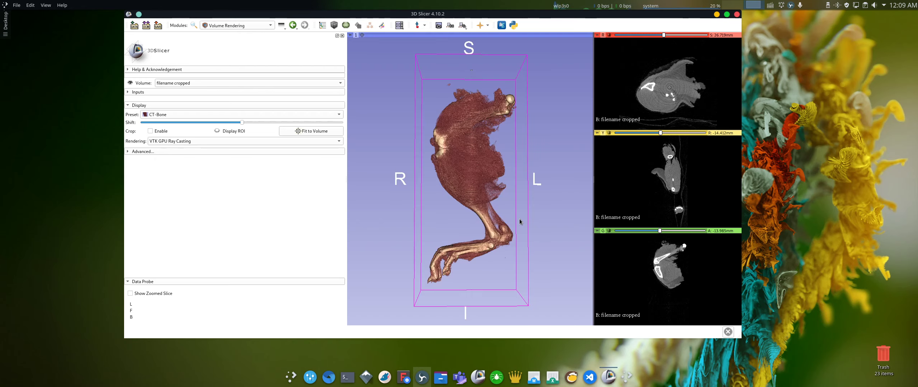
{"action": "scroll", "coordinate": [519, 222], "scroll_direction": "down", "scroll_amount": 2}
{"action": "mouse_move", "coordinate": [242, 124]}
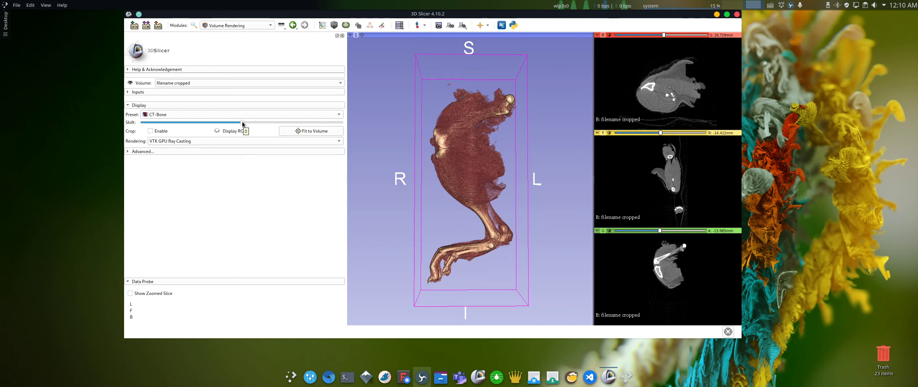
{"action": "left_click_drag", "start_coordinate": [242, 124], "coordinate": [253, 124]}
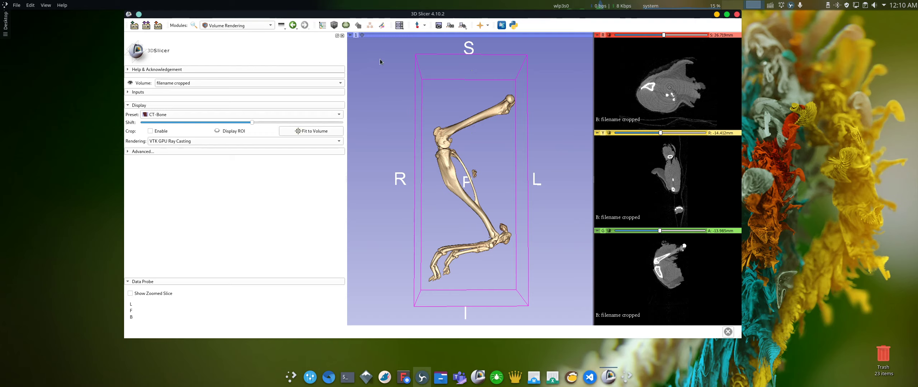
Step: Hide the 3D axis labels and the 3D cube, and give the 3D view a black background
{"action": "mouse_move", "coordinate": [350, 35]}
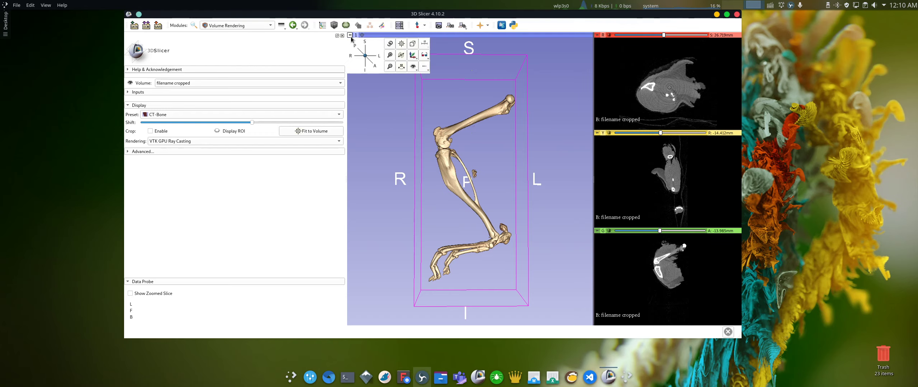
{"action": "left_click", "coordinate": [413, 67]}
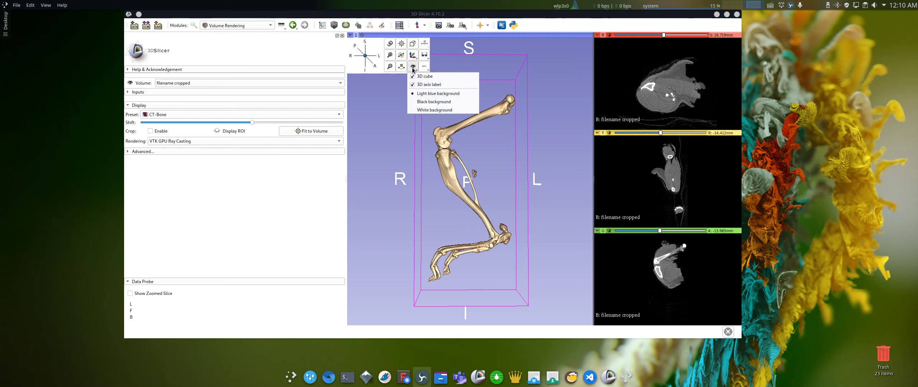
{"action": "left_click", "coordinate": [422, 86]}
{"action": "left_click", "coordinate": [413, 67]}
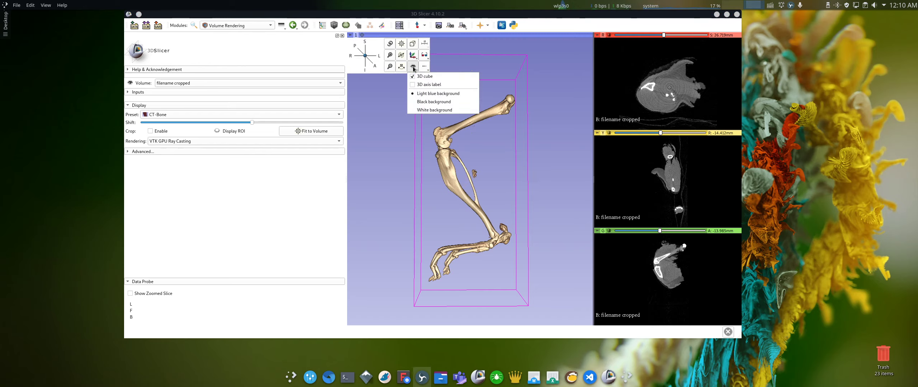
{"action": "left_click", "coordinate": [436, 76]}
{"action": "left_click", "coordinate": [414, 67]}
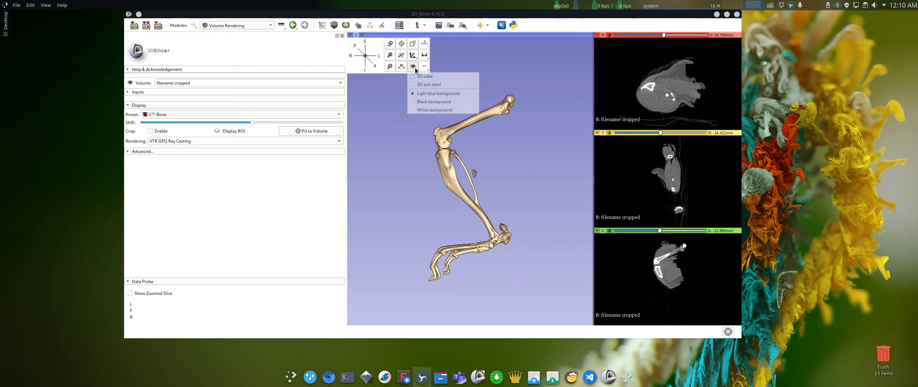
{"action": "left_click", "coordinate": [423, 104]}
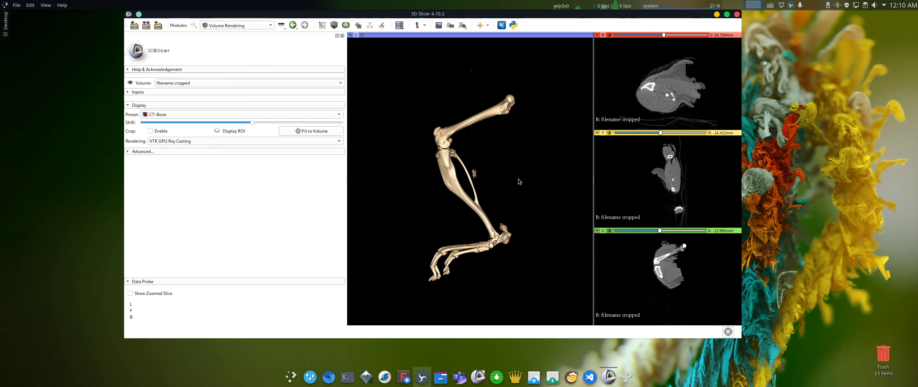
Step: Hide the volume rendering of filename cropped and change the view layout to Four-Up
{"action": "left_click_drag", "start_coordinate": [517, 183], "coordinate": [498, 179]}
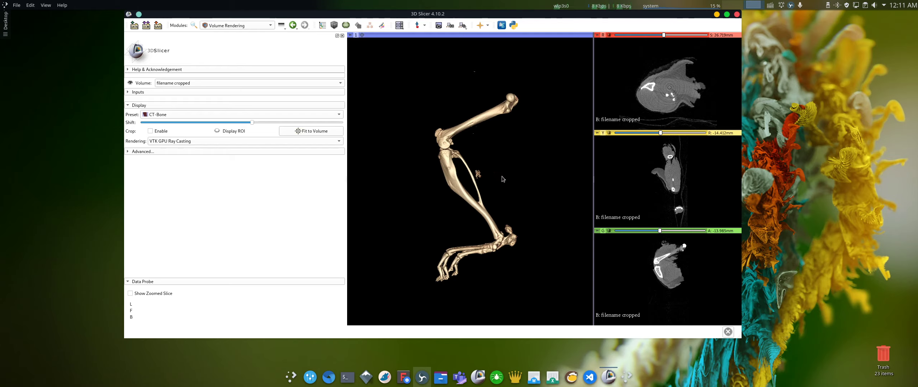
{"action": "left_click_drag", "start_coordinate": [506, 178], "coordinate": [501, 180]}
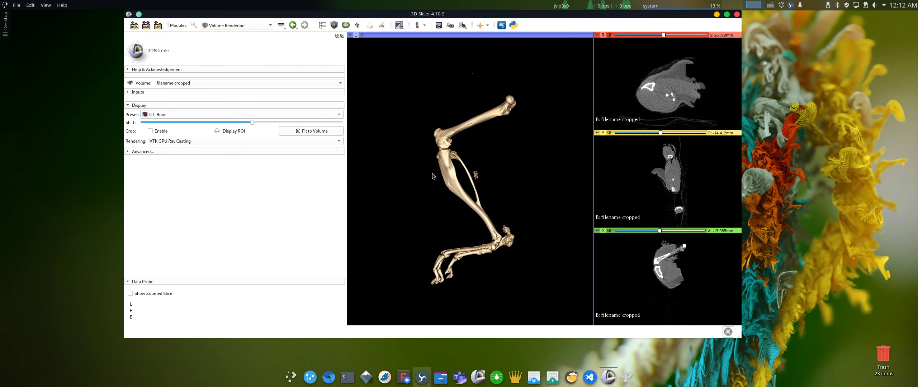
{"action": "left_click", "coordinate": [129, 83]}
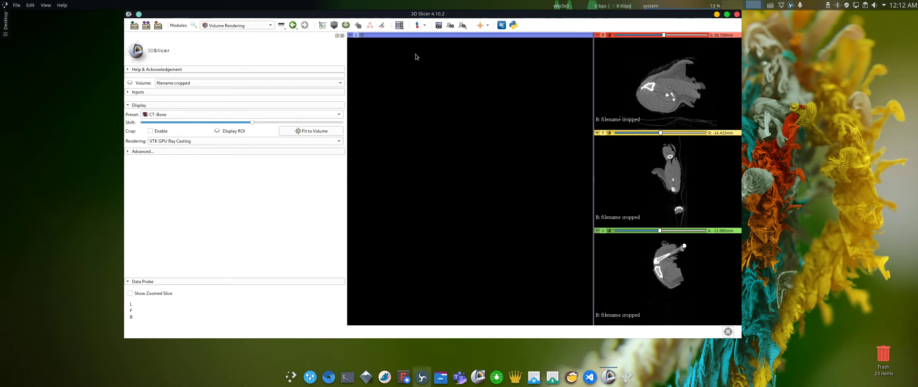
{"action": "left_click", "coordinate": [400, 26]}
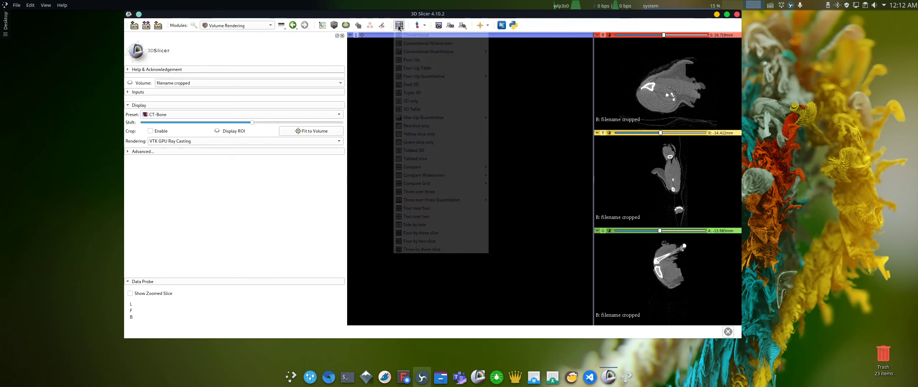
{"action": "left_click", "coordinate": [415, 61]}
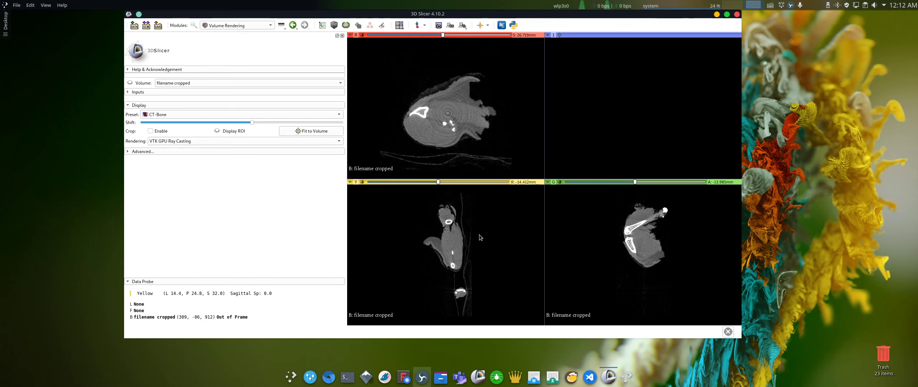
Step: Switch to the Segment Editor module, add a segment to the segmentation and assign it the Bone type
{"action": "left_click", "coordinate": [270, 26]}
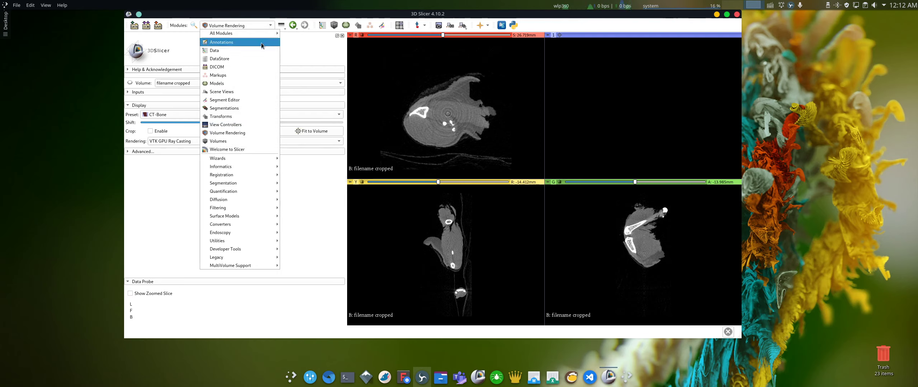
{"action": "left_click", "coordinate": [242, 100]}
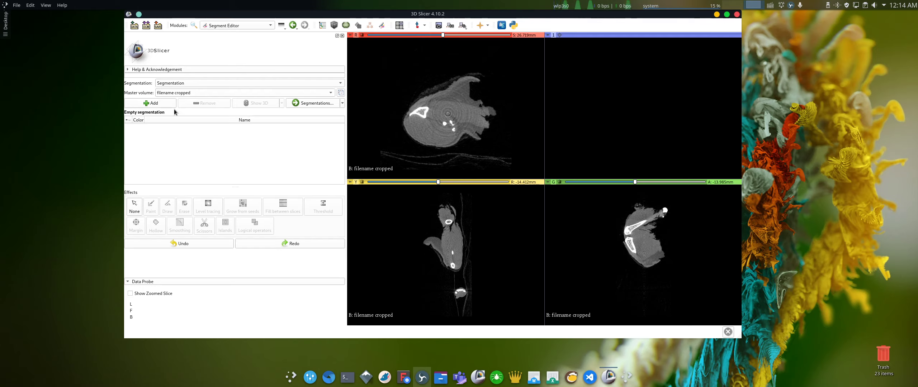
{"action": "left_click", "coordinate": [160, 106]}
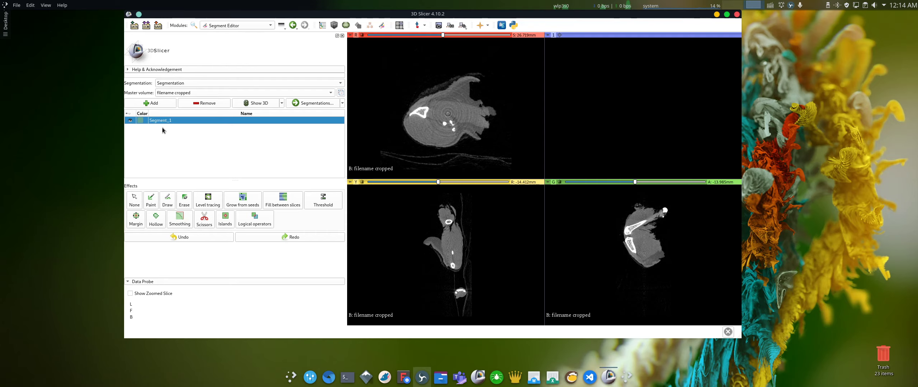
{"action": "double_click", "coordinate": [141, 122]}
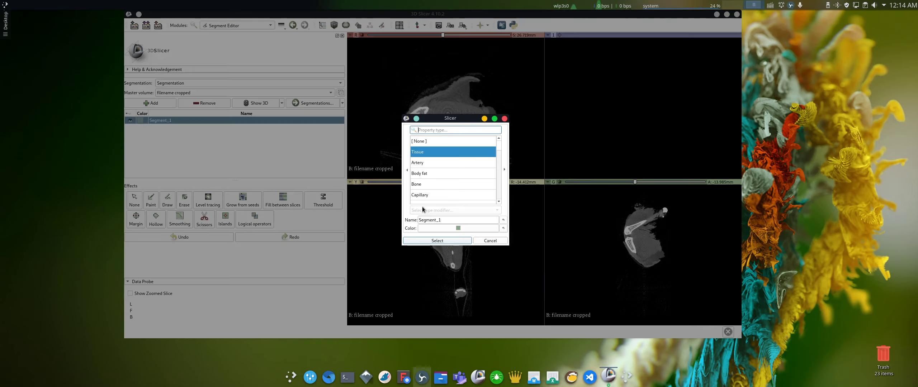
{"action": "left_click", "coordinate": [425, 187]}
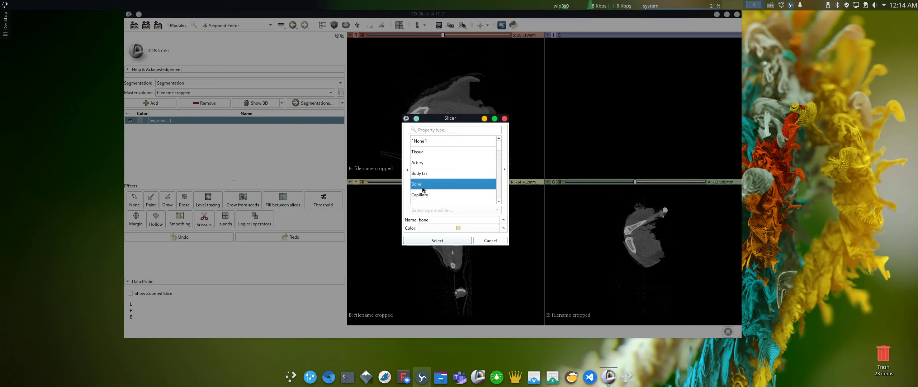
{"action": "left_click", "coordinate": [450, 240]}
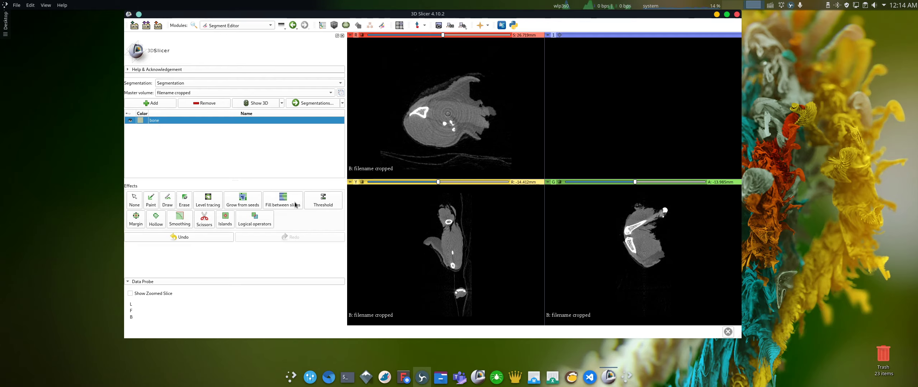
Step: Start the Threshold effect on the bone segment, keeping the automatic threshold at auto->maximum with the Otsu method
{"action": "left_click", "coordinate": [323, 202]}
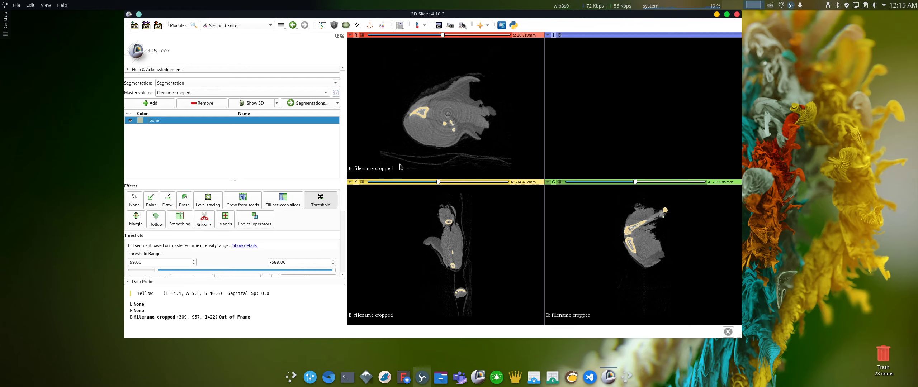
{"action": "scroll", "coordinate": [275, 247], "scroll_direction": "down", "scroll_amount": 2}
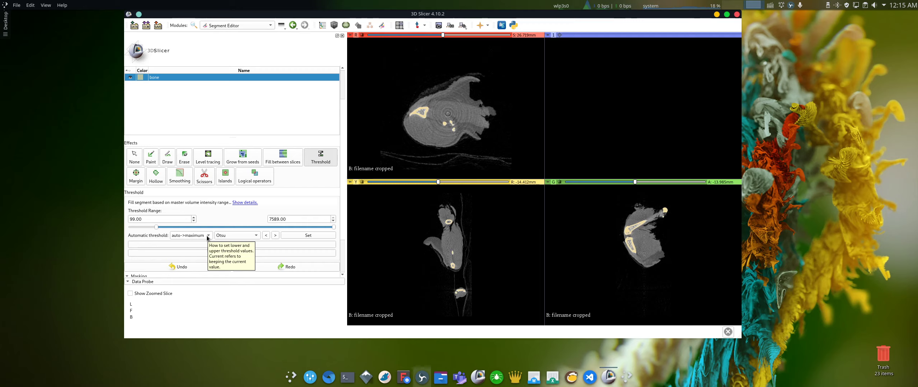
{"action": "left_click", "coordinate": [227, 236]}
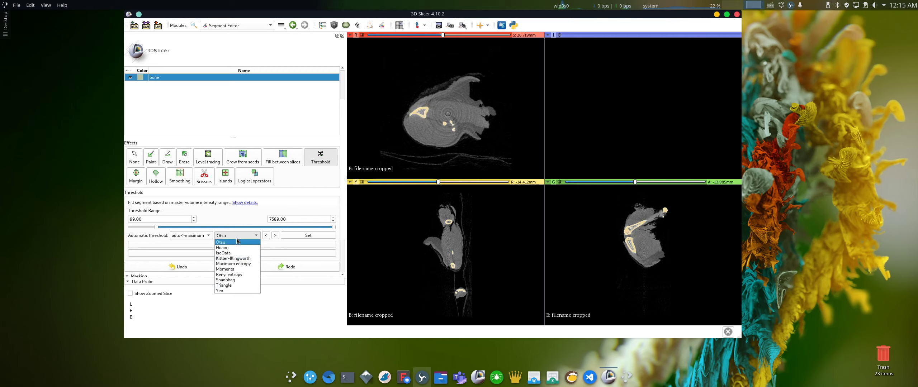
{"action": "left_click", "coordinate": [229, 238]}
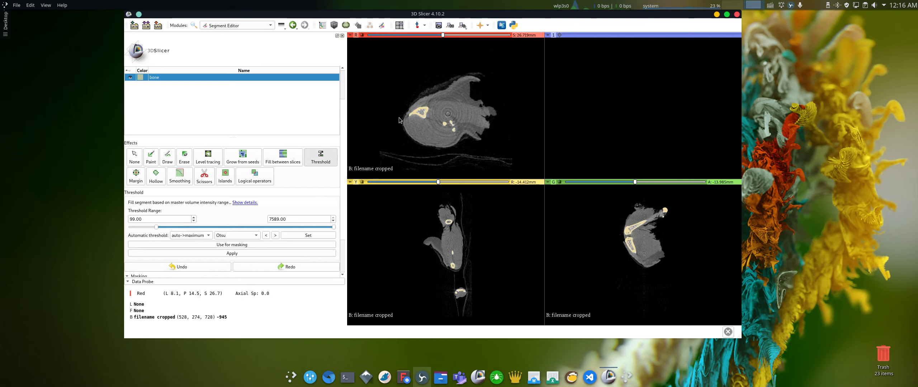
Step: Try different lower threshold values for the bone segment, ending at 1000, and check the preview in the enlarged slice views
{"action": "right_click_drag", "start_coordinate": [399, 119], "coordinate": [413, 166]}
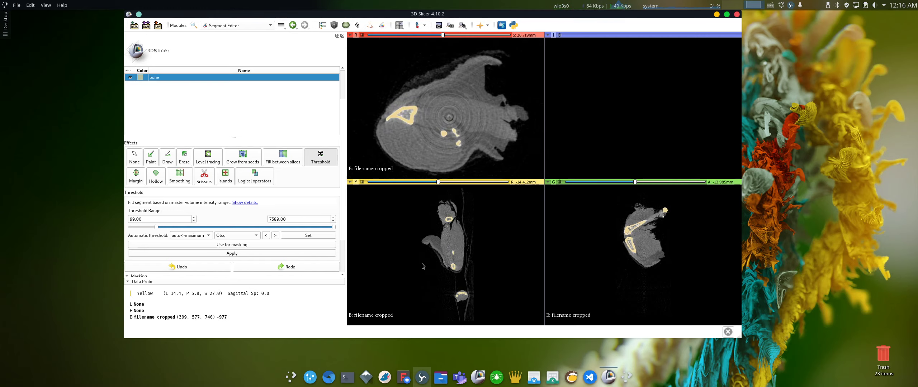
{"action": "right_click_drag", "start_coordinate": [422, 264], "coordinate": [433, 357]}
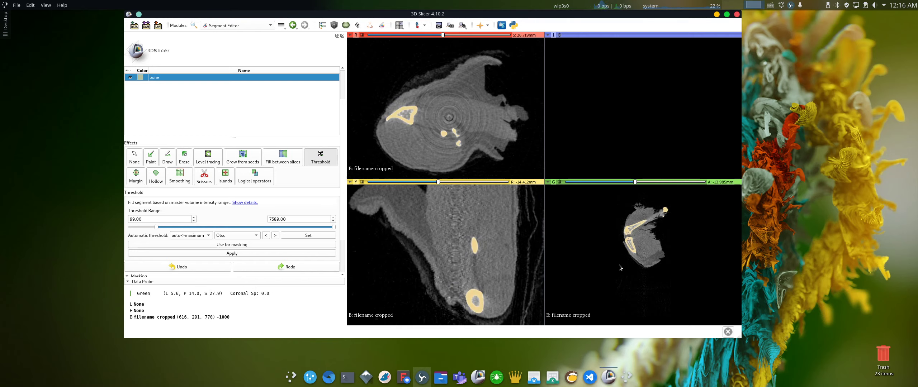
{"action": "right_click_drag", "start_coordinate": [619, 265], "coordinate": [636, 337]}
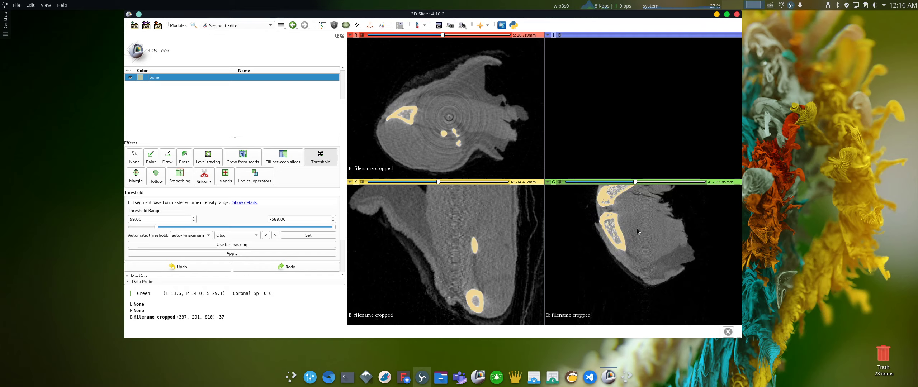
{"action": "middle_click_drag", "start_coordinate": [637, 228], "coordinate": [642, 274]}
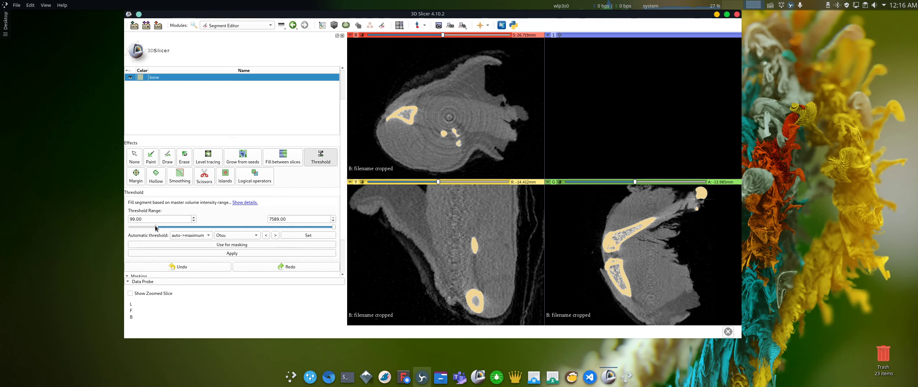
{"action": "left_click_drag", "start_coordinate": [157, 229], "coordinate": [153, 230]}
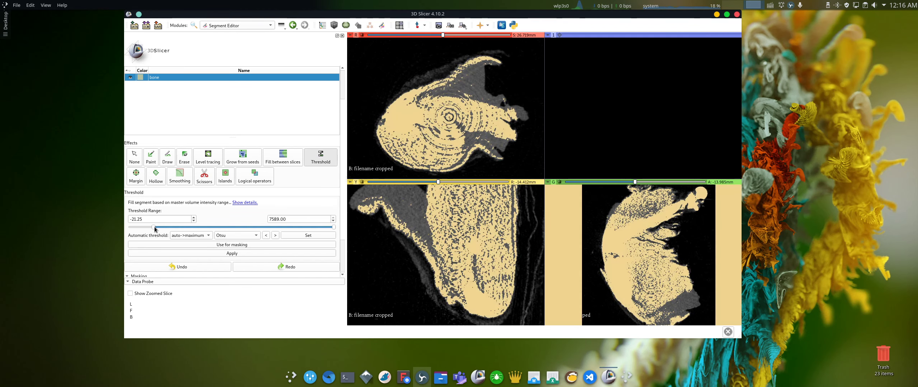
{"action": "left_click_drag", "start_coordinate": [153, 230], "coordinate": [121, 220]}
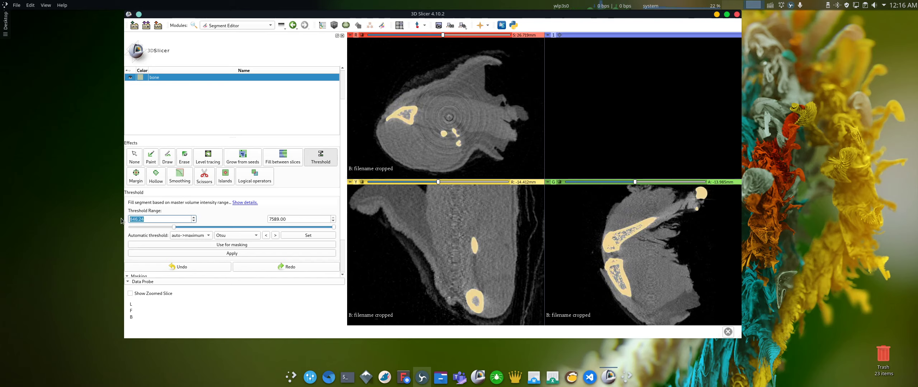
{"action": "type", "text": "1000"}
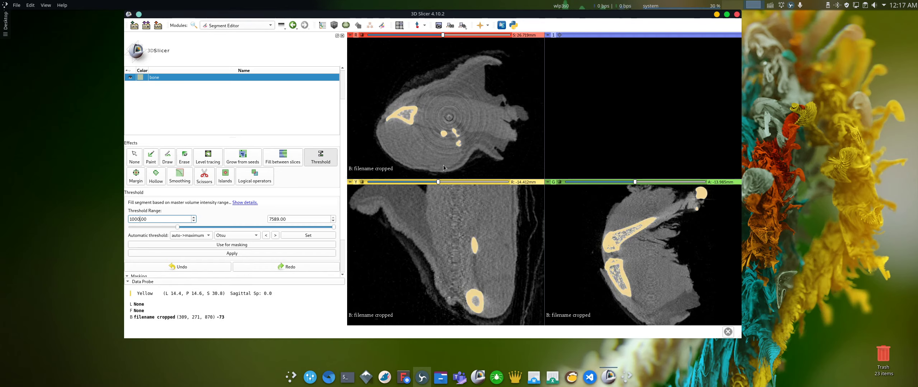
{"action": "mouse_move", "coordinate": [442, 35]}
{"action": "left_mouse_down"}
{"action": "mouse_move", "coordinate": [429, 35]}
{"action": "mouse_move", "coordinate": [454, 33]}
{"action": "left_mouse_up"}
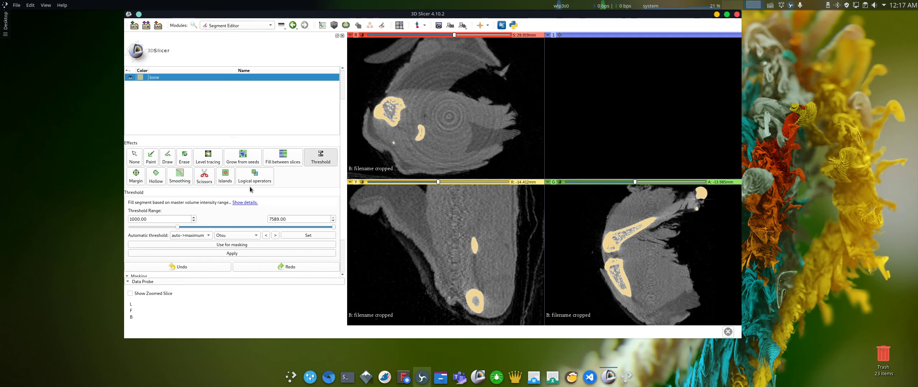
Step: Set the bone segment's lower threshold to 800, check it on another axial slice and apply the threshold
{"action": "left_click_drag", "start_coordinate": [149, 219], "coordinate": [102, 218]}
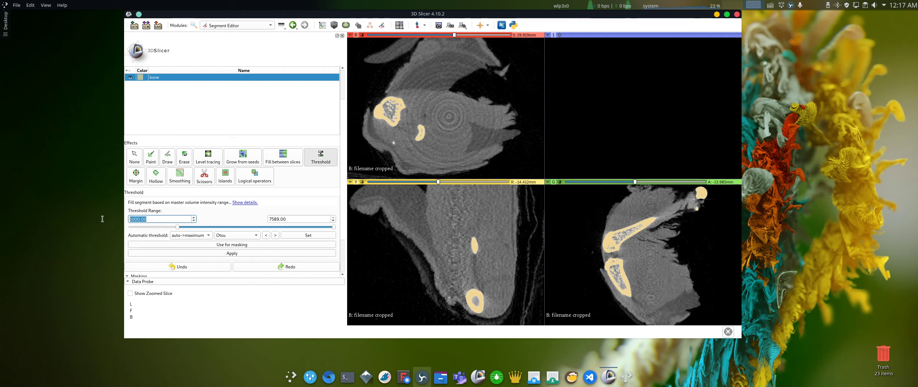
{"action": "type", "text": "800"}
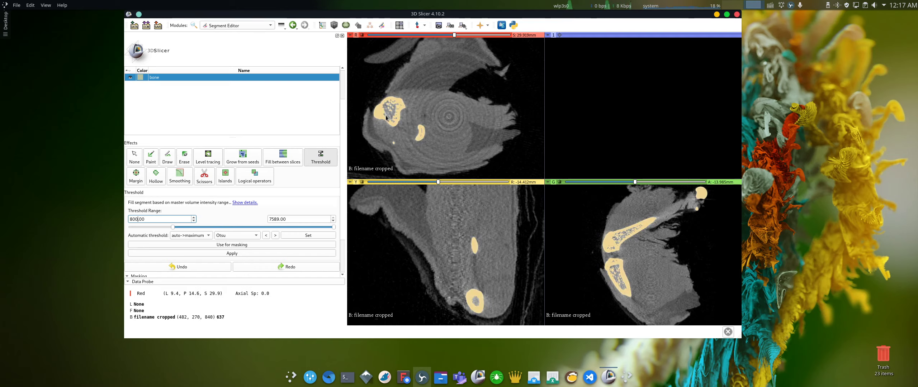
{"action": "mouse_move", "coordinate": [455, 35]}
{"action": "left_mouse_down"}
{"action": "mouse_move", "coordinate": [430, 40]}
{"action": "mouse_move", "coordinate": [448, 38]}
{"action": "left_mouse_up"}
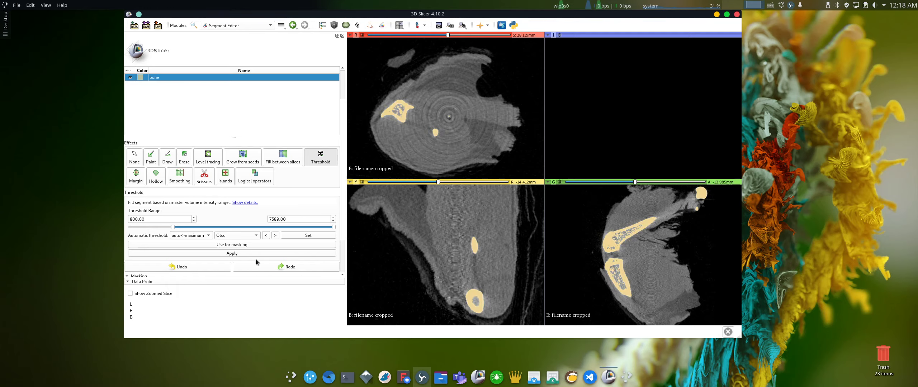
{"action": "left_click", "coordinate": [235, 254]}
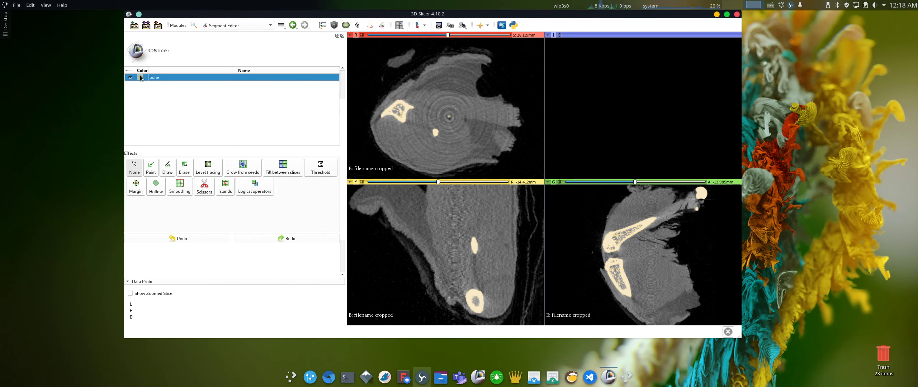
Step: Show the bone segment in the 3D view
{"action": "mouse_move", "coordinate": [141, 78]}
{"action": "scroll", "coordinate": [264, 131], "scroll_direction": "up", "scroll_amount": 2}
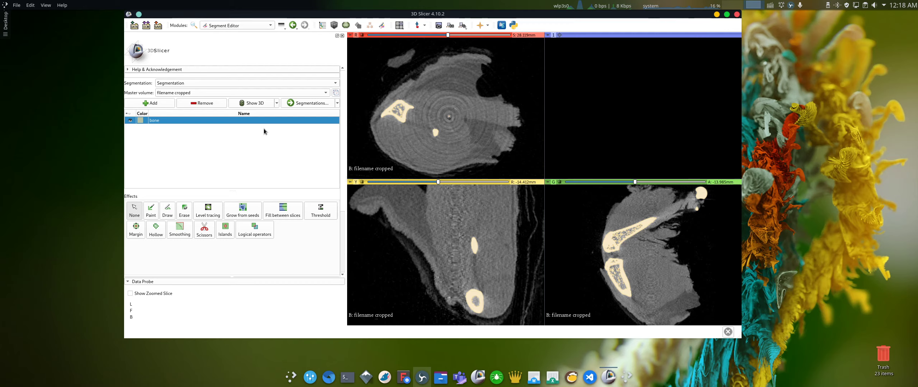
{"action": "left_click", "coordinate": [255, 103]}
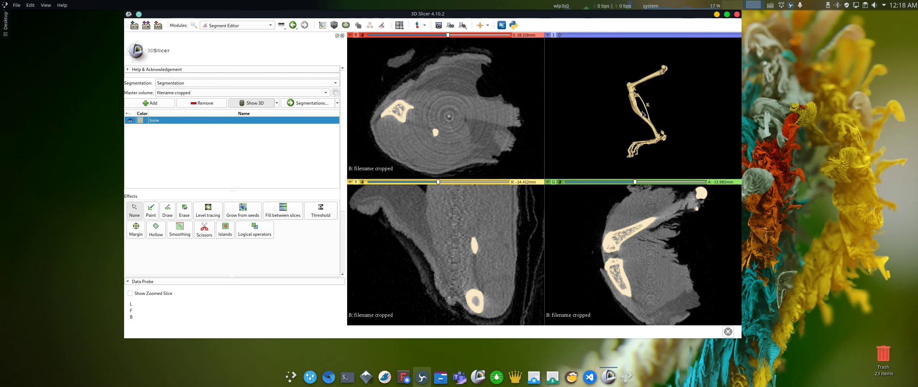
{"action": "left_click_drag", "start_coordinate": [660, 112], "coordinate": [643, 114]}
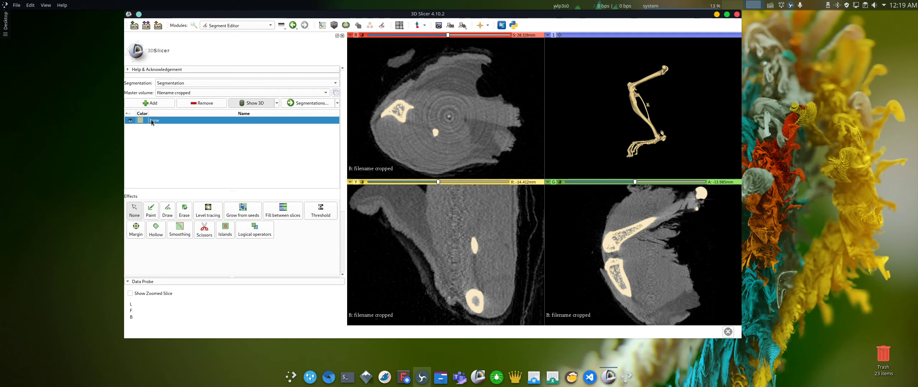
Step: Add a second segment coloured pinkish red and rename it ectopic_bone
{"action": "left_click", "coordinate": [153, 103]}
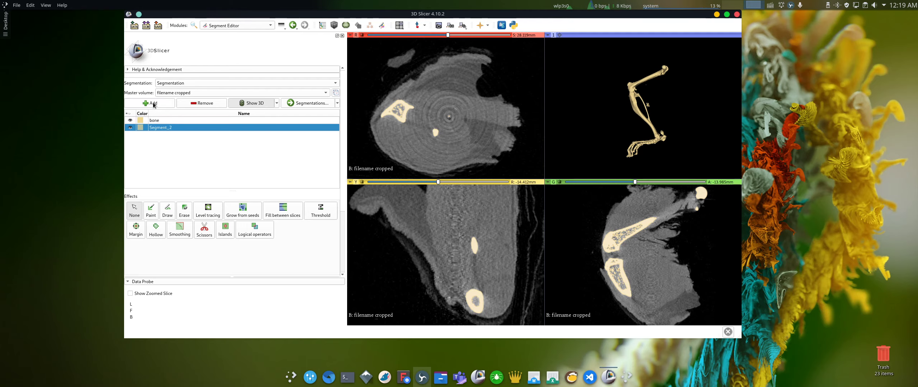
{"action": "double_click", "coordinate": [140, 129]}
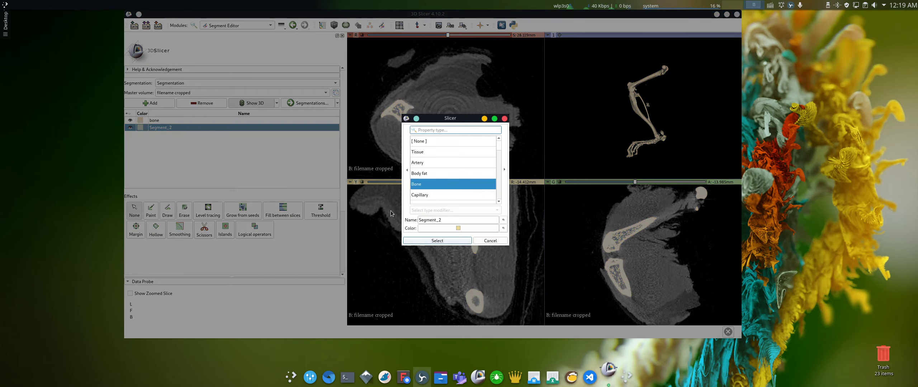
{"action": "left_click", "coordinate": [459, 227]}
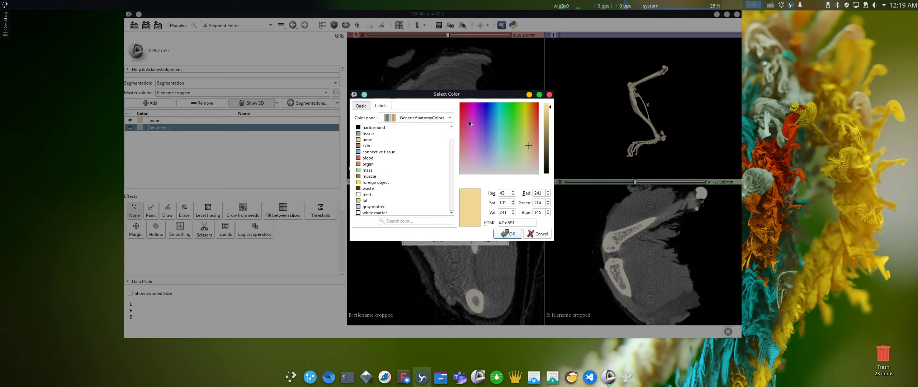
{"action": "left_click", "coordinate": [465, 109]}
{"action": "left_click", "coordinate": [509, 234]}
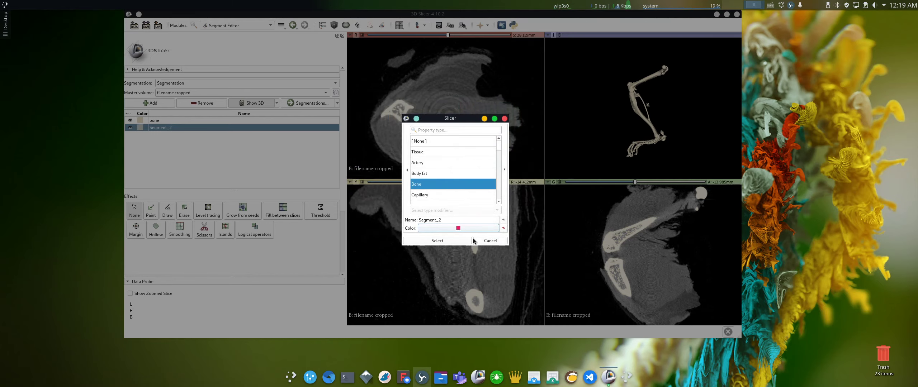
{"action": "left_click", "coordinate": [449, 240]}
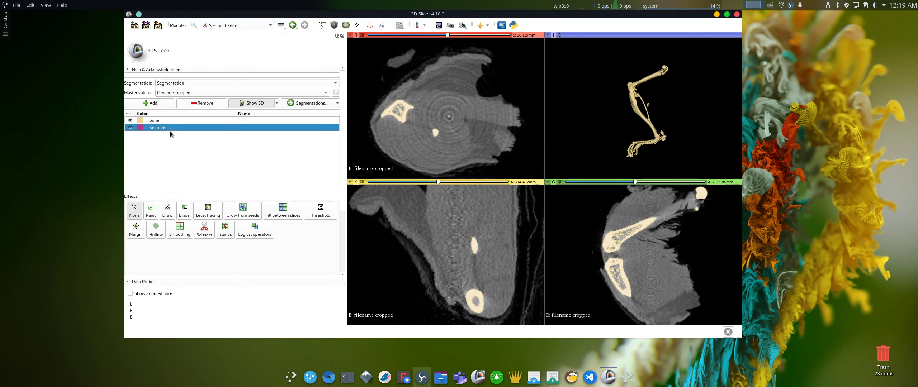
{"action": "double_click", "coordinate": [168, 128]}
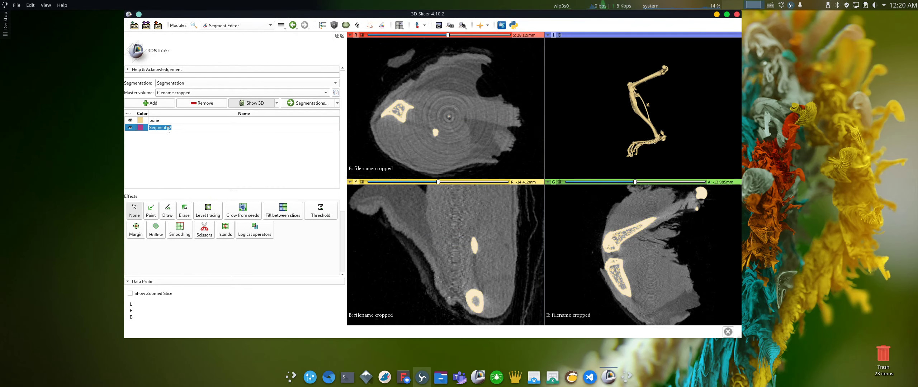
{"action": "type", "text": "ectopic_bone"}
{"action": "key", "text": "Return"}
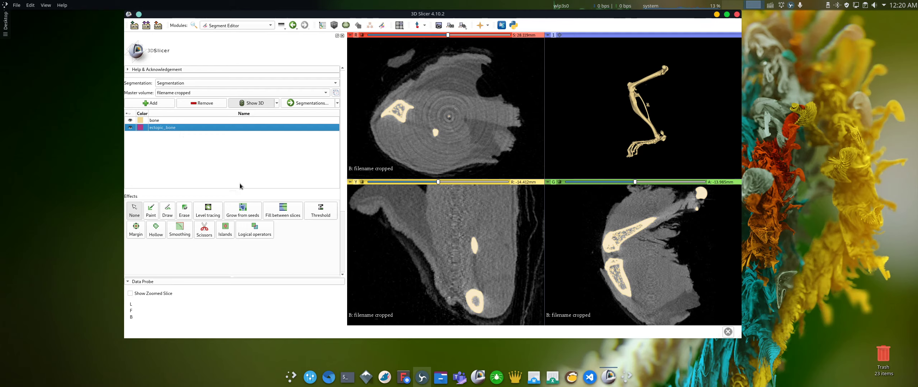
Step: Copy the bone segment's voxels into ectopic_bone using the Logical operators effect with the Add operation
{"action": "left_click", "coordinate": [260, 233]}
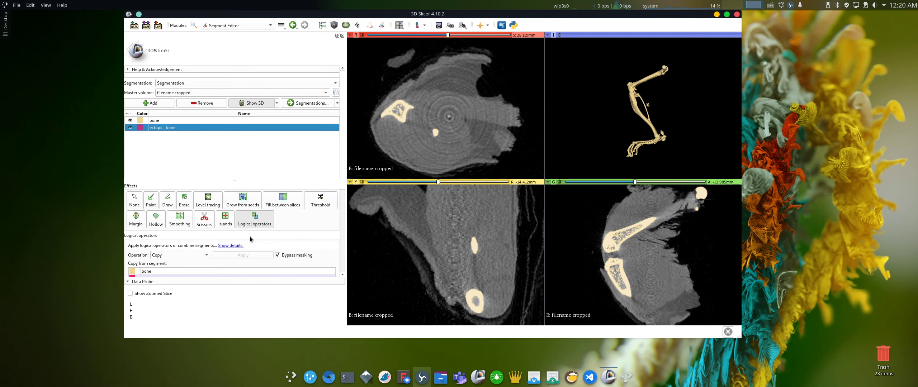
{"action": "left_click", "coordinate": [203, 256]}
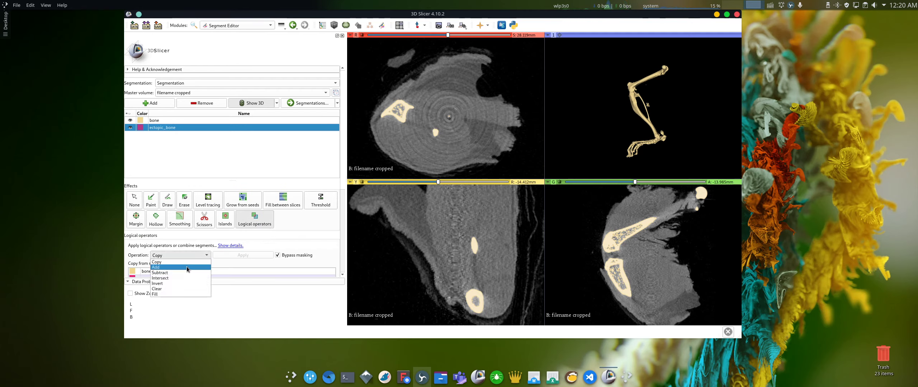
{"action": "left_click", "coordinate": [186, 264]}
{"action": "scroll", "coordinate": [221, 263], "scroll_direction": "down", "scroll_amount": 1}
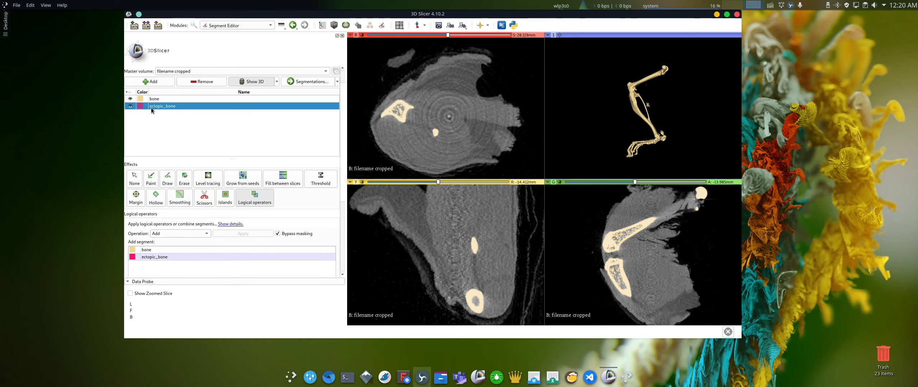
{"action": "left_click", "coordinate": [151, 253]}
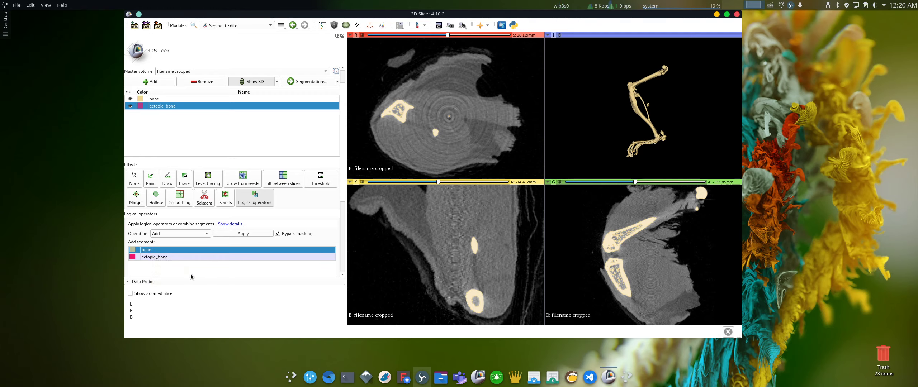
{"action": "left_click", "coordinate": [245, 234]}
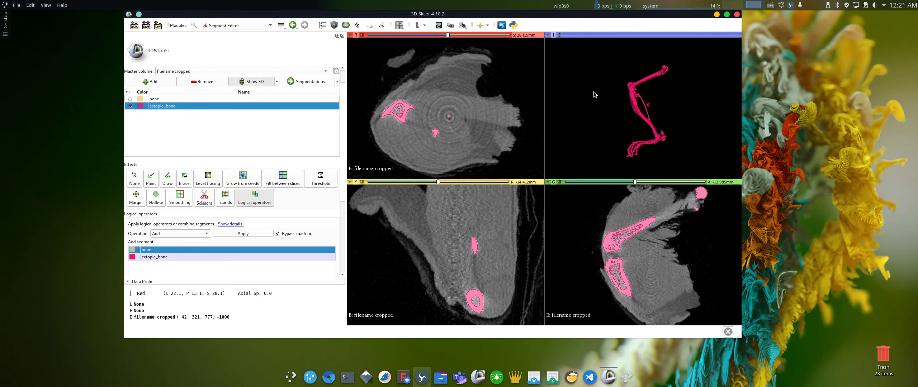
Step: Toggle the visibility of the bone and ectopic_bone segments to compare them, leaving only ectopic_bone shown
{"action": "left_click", "coordinate": [130, 99]}
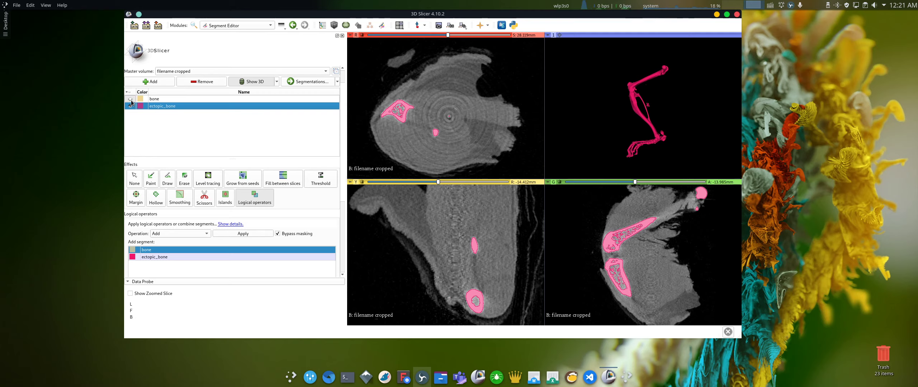
{"action": "left_click", "coordinate": [131, 106]}
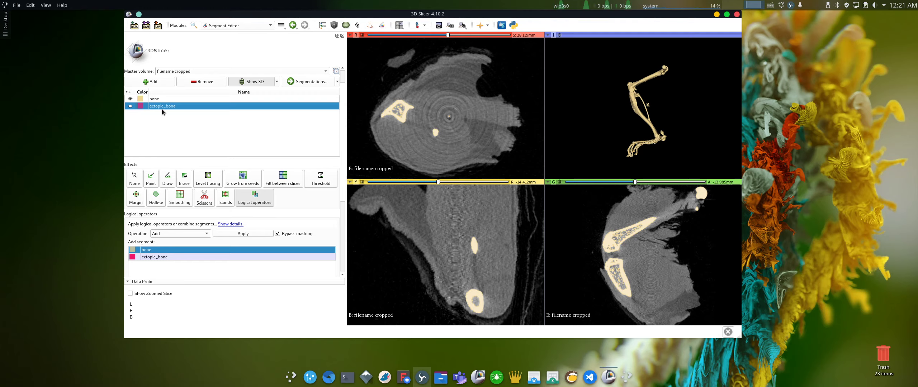
{"action": "left_click", "coordinate": [131, 107]}
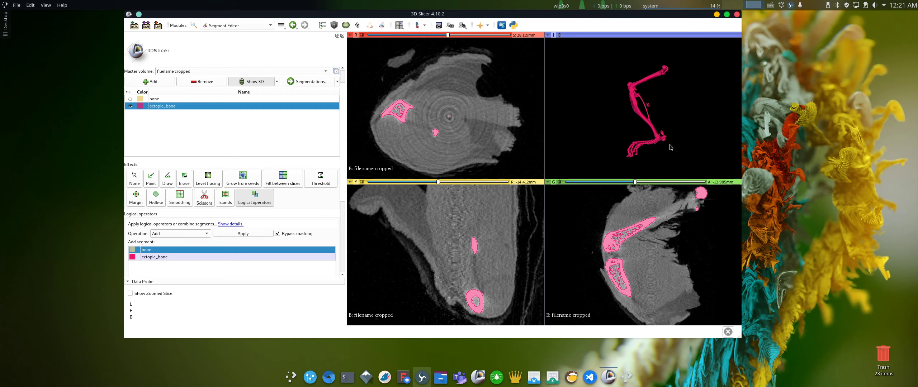
Step: Switch to the Conventional Widescreen layout and frame the whole leg at a larger size in the 3D view
{"action": "left_click", "coordinate": [399, 25]}
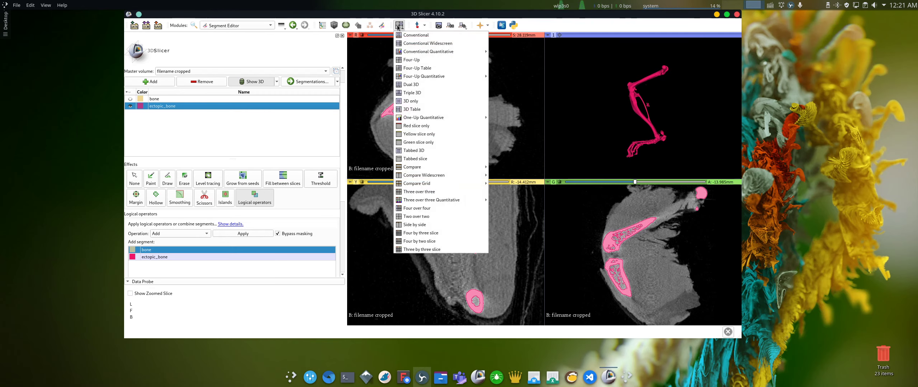
{"action": "left_click", "coordinate": [416, 43]}
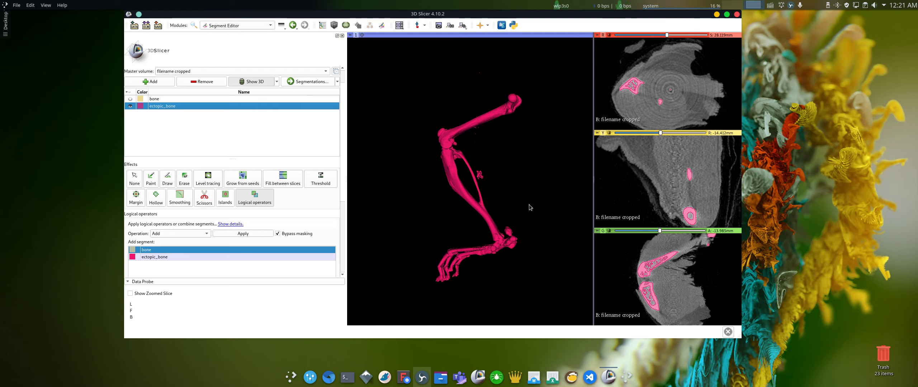
{"action": "right_click_drag", "start_coordinate": [528, 212], "coordinate": [548, 293]}
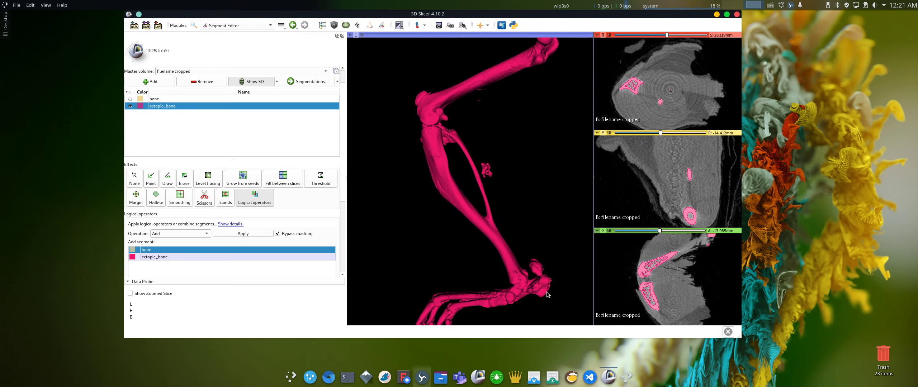
{"action": "middle_click_drag", "start_coordinate": [540, 239], "coordinate": [508, 218]}
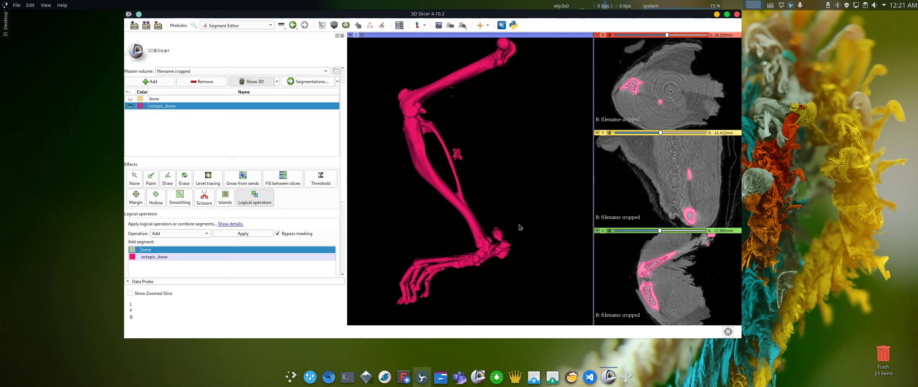
{"action": "mouse_move", "coordinate": [519, 225]}
{"action": "left_mouse_down"}
{"action": "mouse_move", "coordinate": [502, 207]}
{"action": "mouse_move", "coordinate": [508, 218]}
{"action": "mouse_move", "coordinate": [524, 213]}
{"action": "left_mouse_up"}
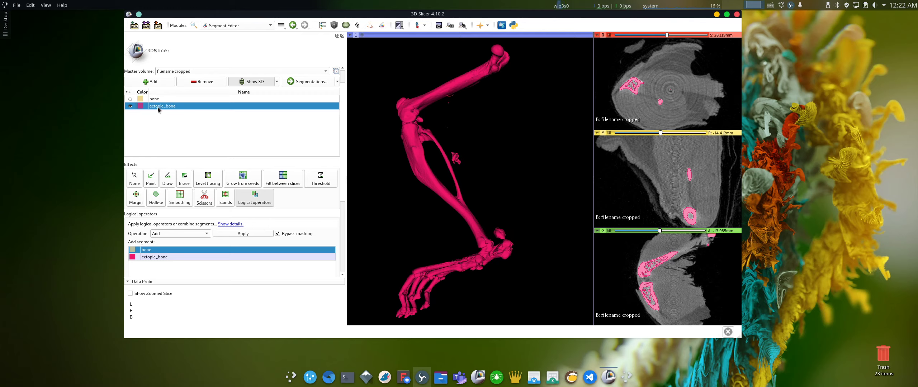
Step: Cut ectopic_bone in the 3D view with Scissors set to Erase outside, keeping only the ectopic pieces behind the shin and at the heel
{"action": "left_click", "coordinate": [204, 198]}
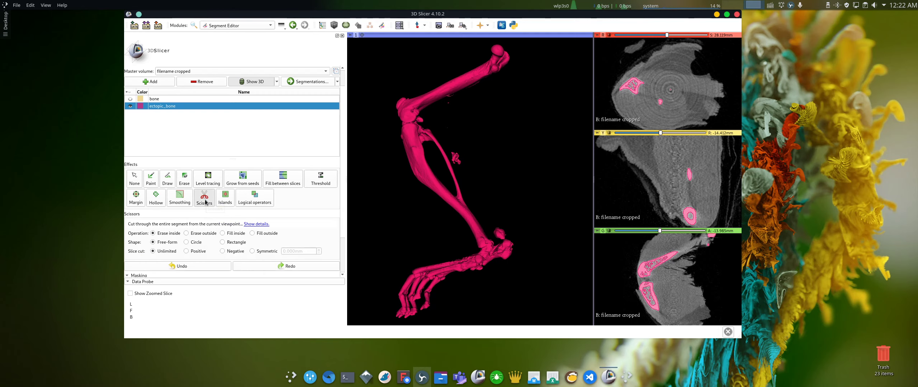
{"action": "left_click", "coordinate": [186, 234]}
{"action": "mouse_move", "coordinate": [456, 151]}
{"action": "left_mouse_down"}
{"action": "mouse_move", "coordinate": [452, 164]}
{"action": "mouse_move", "coordinate": [490, 233]}
{"action": "mouse_move", "coordinate": [506, 241]}
{"action": "mouse_move", "coordinate": [508, 226]}
{"action": "mouse_move", "coordinate": [457, 153]}
{"action": "left_mouse_up"}
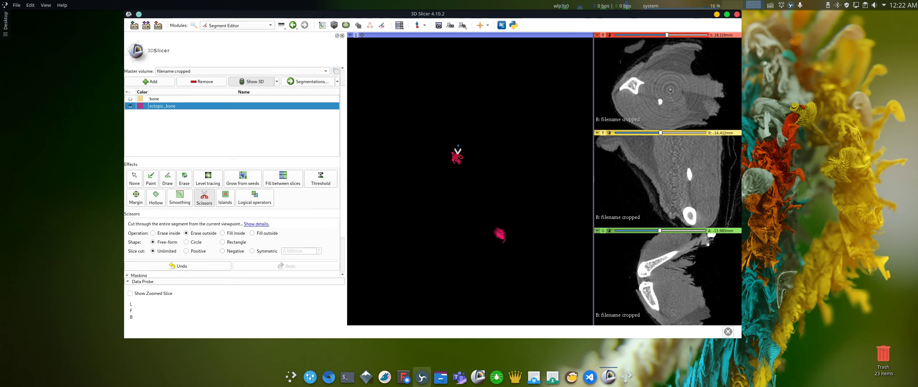
Step: Toggle the bone segment's visibility to compare it with the isolated ectopic pieces, leaving both segments shown
{"action": "left_click", "coordinate": [162, 100]}
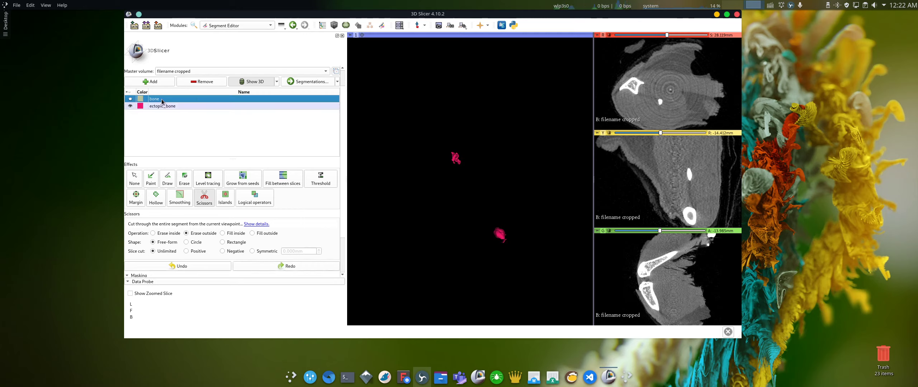
{"action": "left_click", "coordinate": [130, 99]}
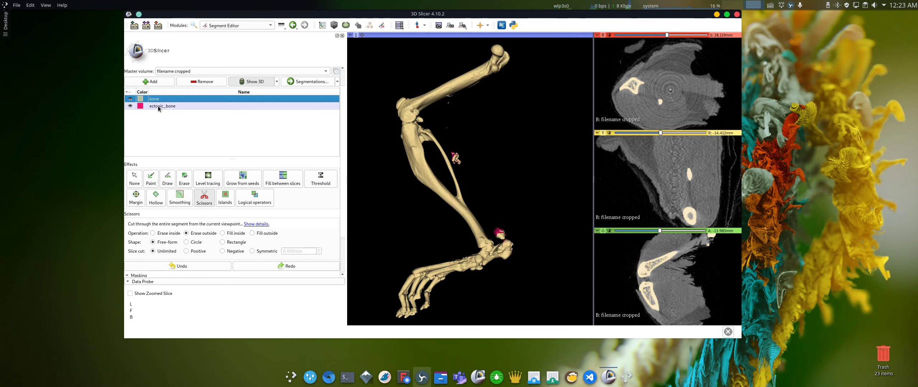
{"action": "left_click", "coordinate": [130, 99]}
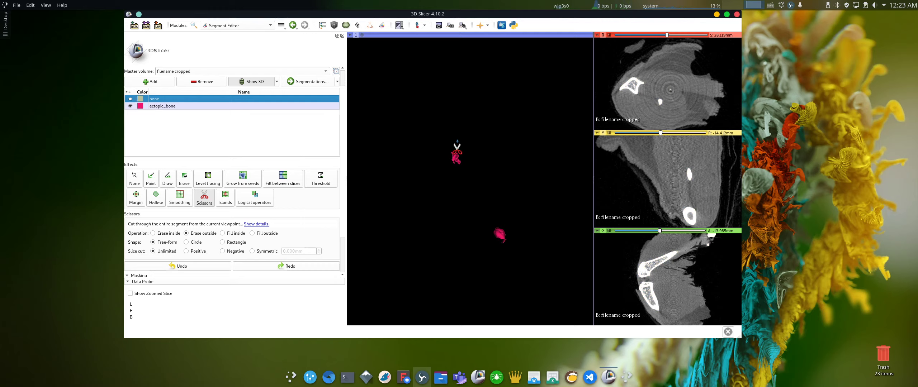
{"action": "left_click", "coordinate": [174, 107]}
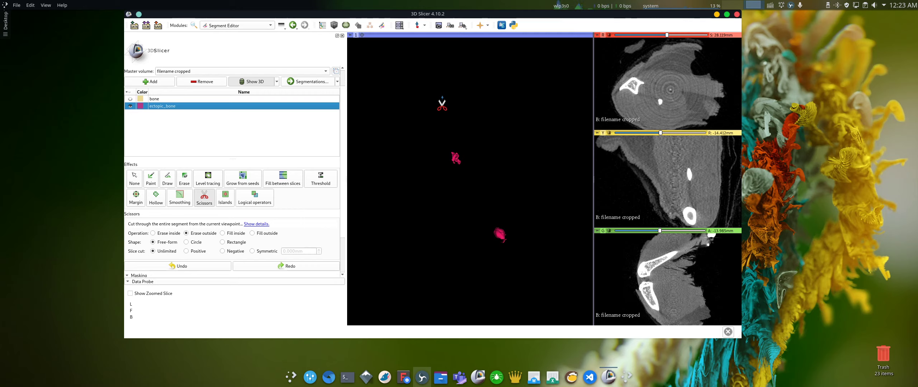
{"action": "left_click", "coordinate": [130, 99]}
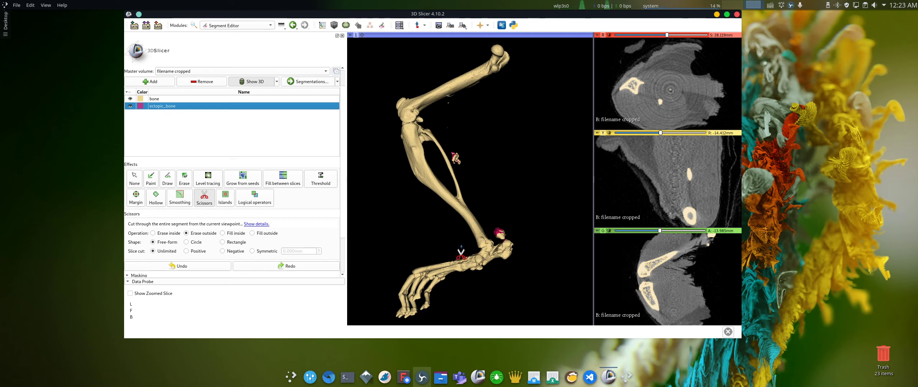
Step: Subtract ectopic_bone from the bone segment using the Logical operators effect
{"action": "left_click", "coordinate": [157, 100]}
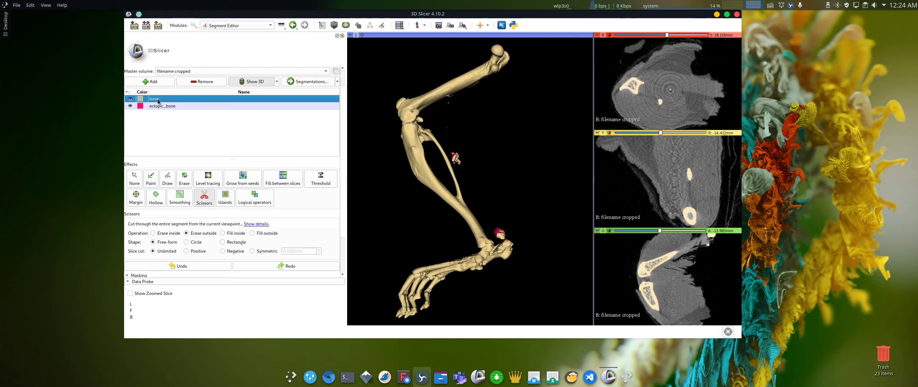
{"action": "left_click", "coordinate": [262, 204]}
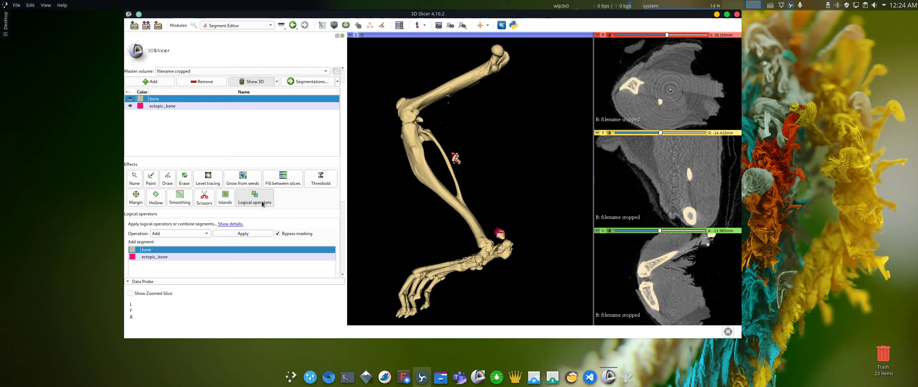
{"action": "left_click", "coordinate": [205, 235]}
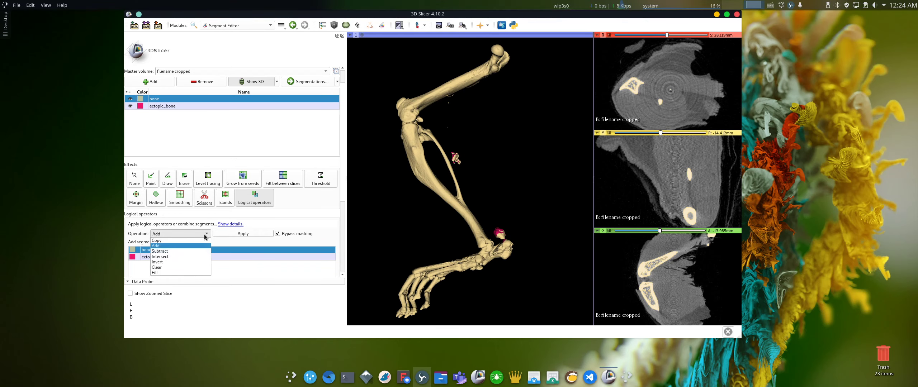
{"action": "left_click", "coordinate": [195, 252]}
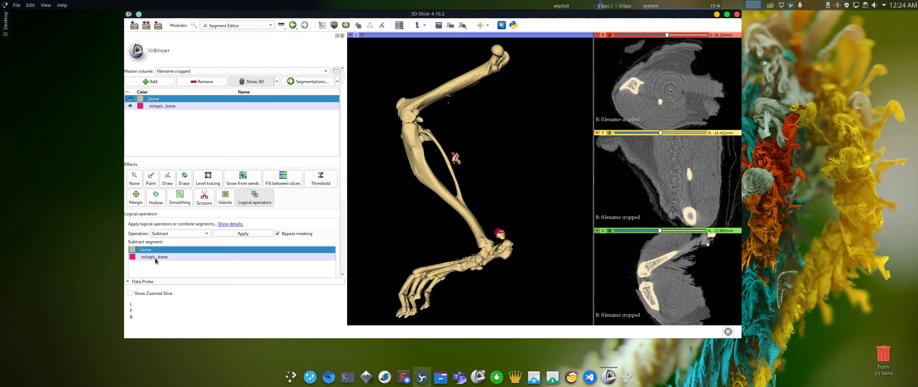
{"action": "key", "text": "Down"}
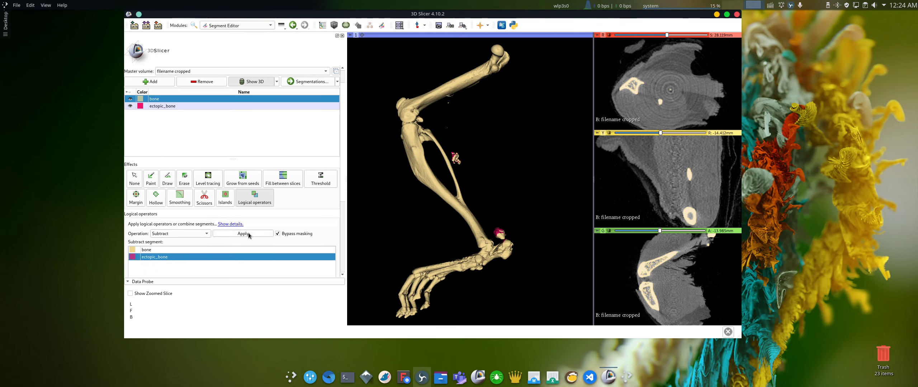
{"action": "left_click", "coordinate": [243, 234]}
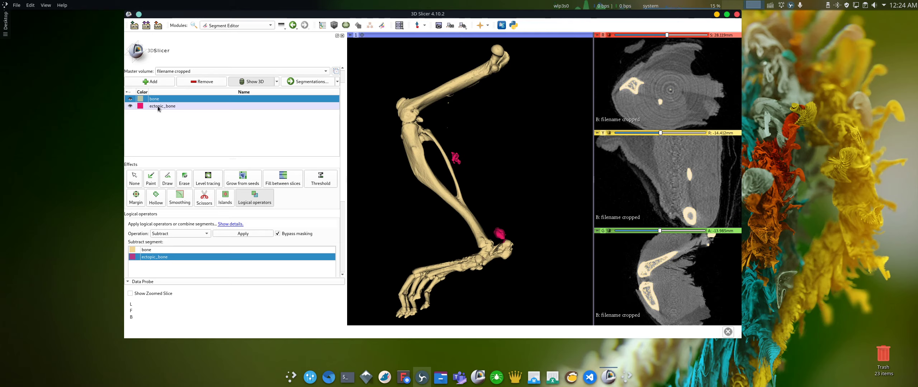
Step: Hide and show the bone and ectopic_bone segments in turn to check their separation in the 3D view
{"action": "left_click", "coordinate": [131, 99]}
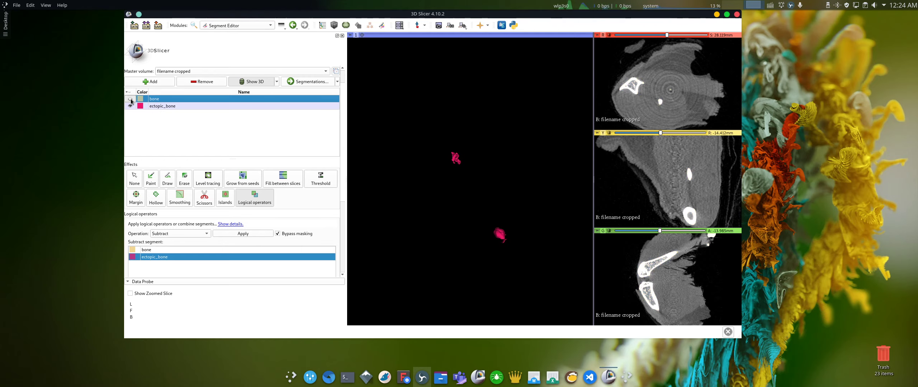
{"action": "left_click", "coordinate": [130, 100]}
{"action": "left_click", "coordinate": [131, 107]}
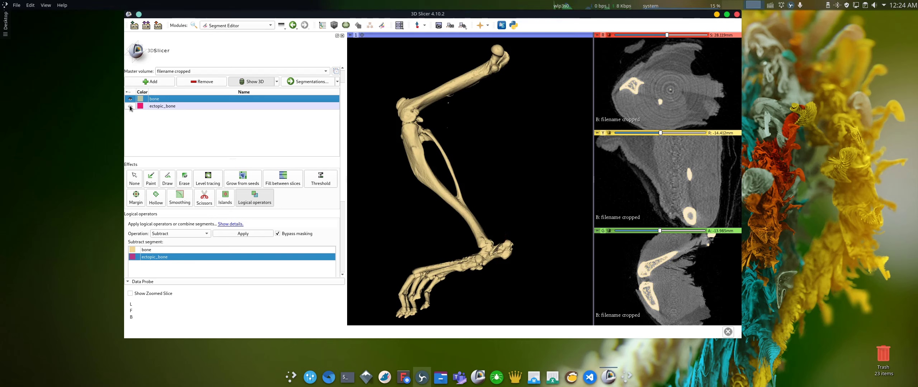
{"action": "left_click", "coordinate": [131, 107]}
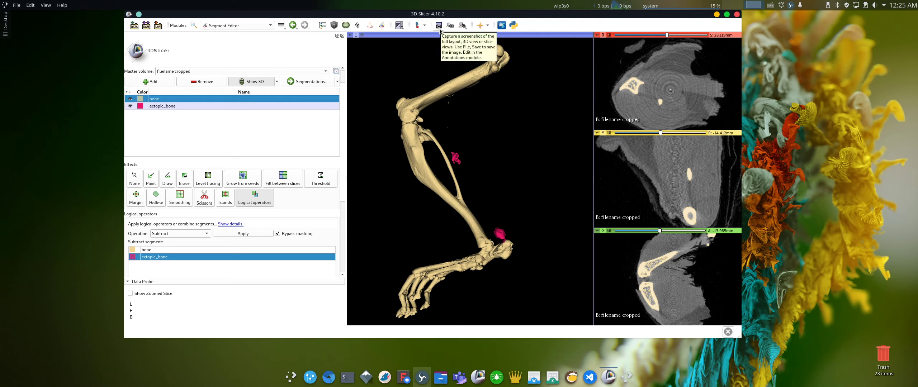
Step: Capture a screenshot of the 3D View at 1.0x scale and name it Screenshot-3D
{"action": "left_click", "coordinate": [437, 26]}
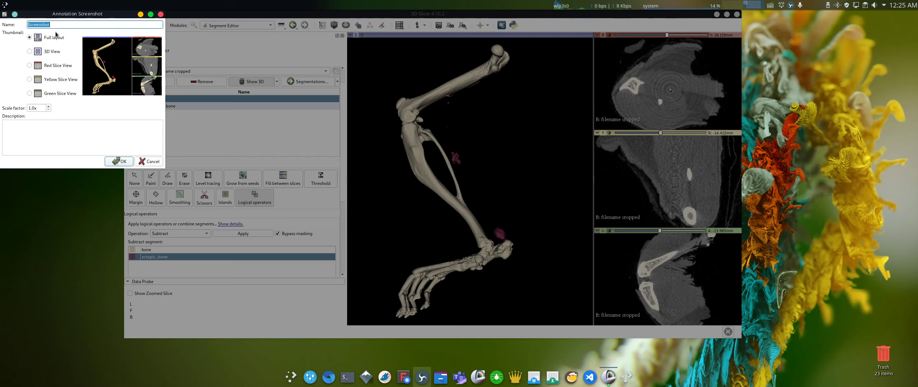
{"action": "left_click", "coordinate": [29, 52]}
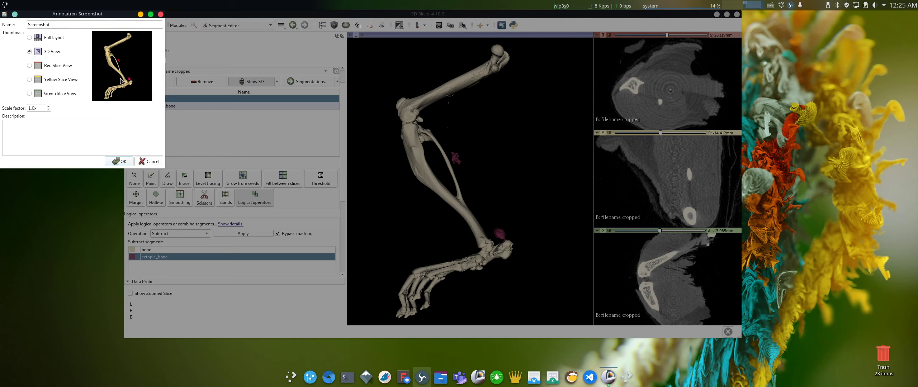
{"action": "left_click", "coordinate": [58, 25]}
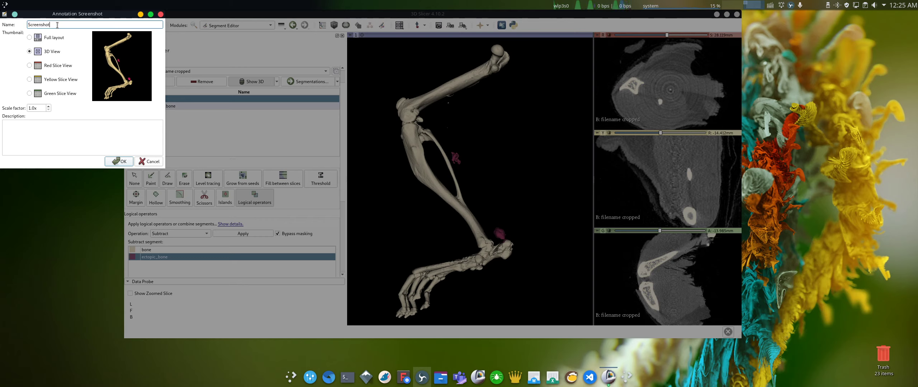
{"action": "type", "text": "-3D"}
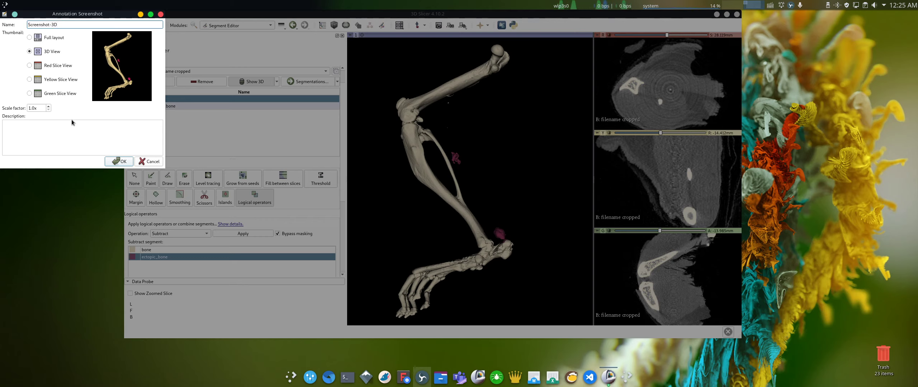
{"action": "left_click", "coordinate": [23, 138]}
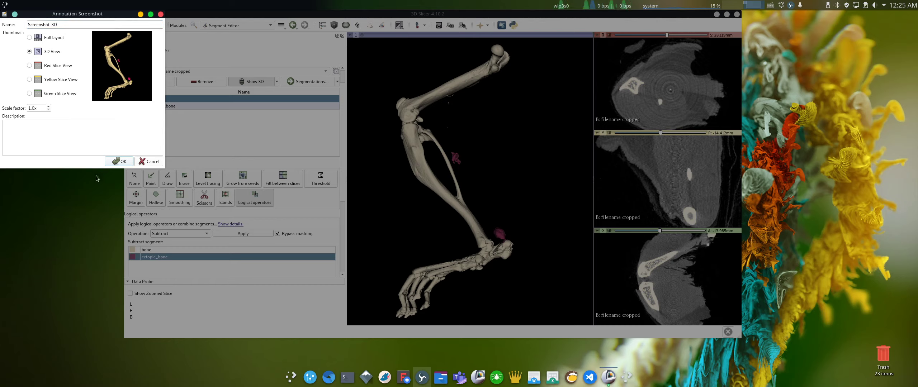
{"action": "left_click", "coordinate": [119, 162]}
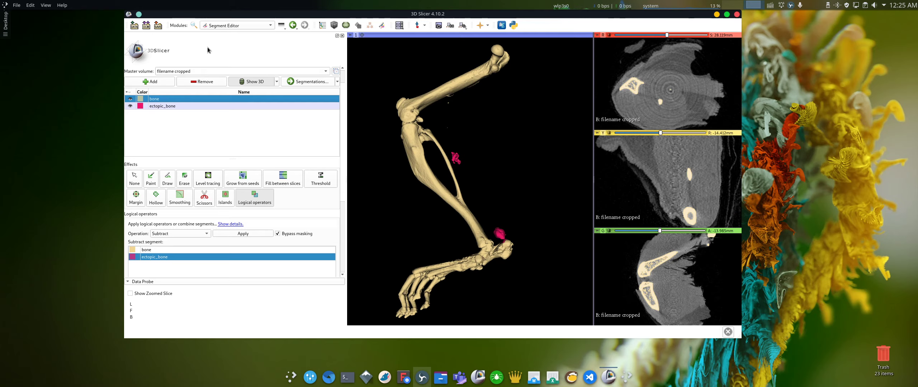
Step: Compute Segment Statistics for the segmentation into a new output table and view the results for bone and ectopic_bone
{"action": "left_click", "coordinate": [194, 26]}
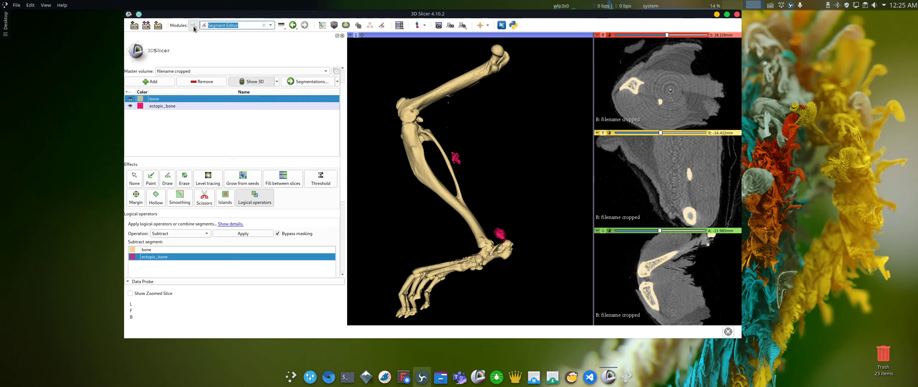
{"action": "type", "text": "segm"}
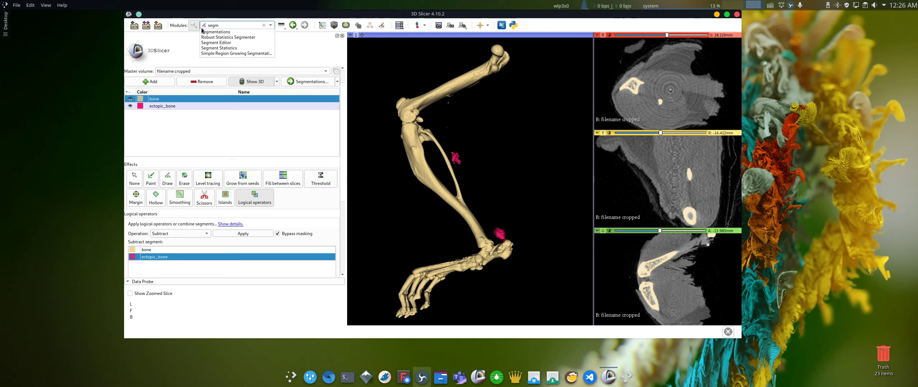
{"action": "left_click", "coordinate": [210, 48]}
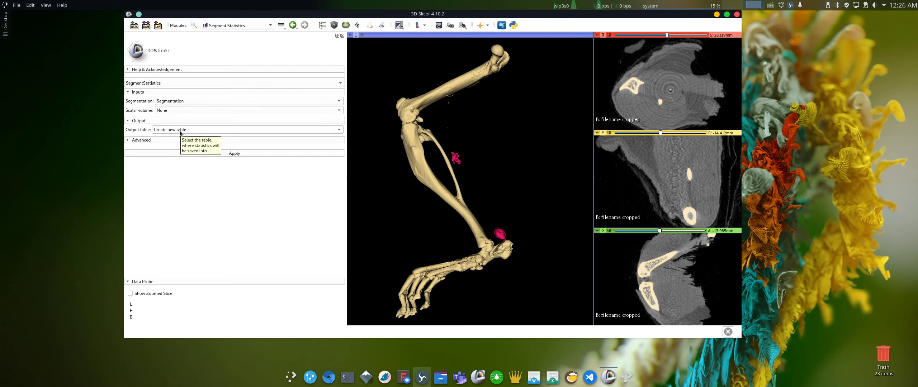
{"action": "left_click", "coordinate": [231, 154]}
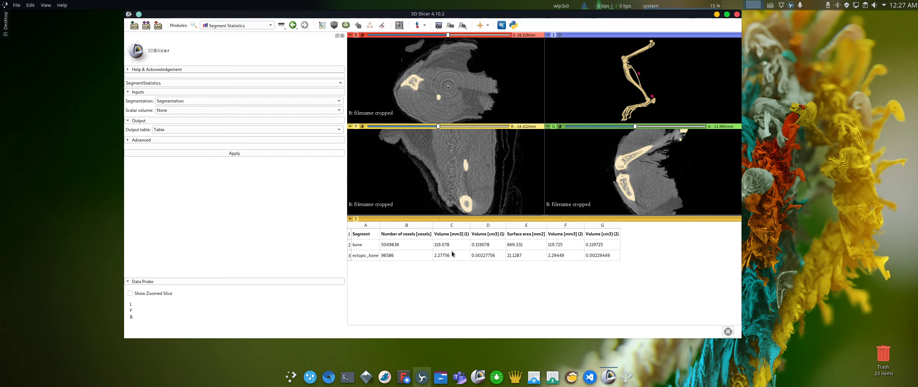
{"action": "mouse_move", "coordinate": [452, 252]}
Step: Set the save directory of the scene and unsaved data files to the raw_data folder on the Desktop
{"action": "left_click", "coordinate": [157, 26]}
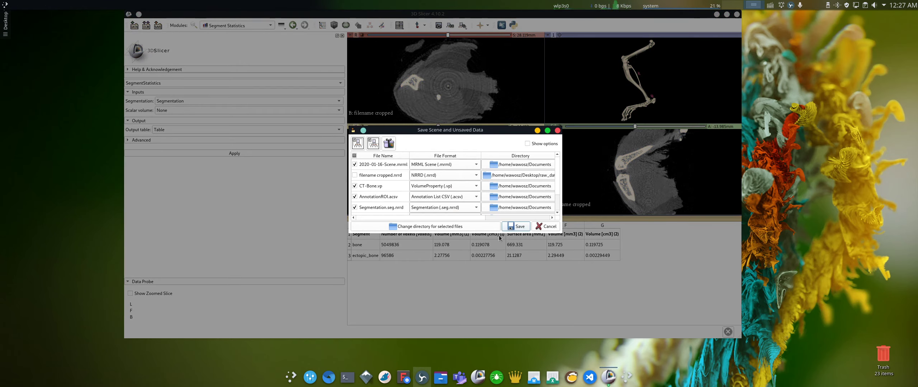
{"action": "scroll", "coordinate": [558, 194], "scroll_direction": "down", "scroll_amount": 1}
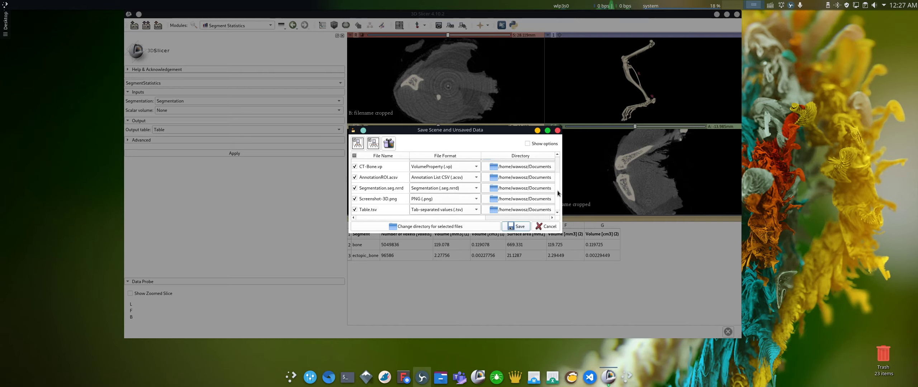
{"action": "scroll", "coordinate": [558, 200], "scroll_direction": "up", "scroll_amount": 1}
{"action": "scroll", "coordinate": [560, 204], "scroll_direction": "down", "scroll_amount": 1}
{"action": "scroll", "coordinate": [558, 168], "scroll_direction": "up", "scroll_amount": 1}
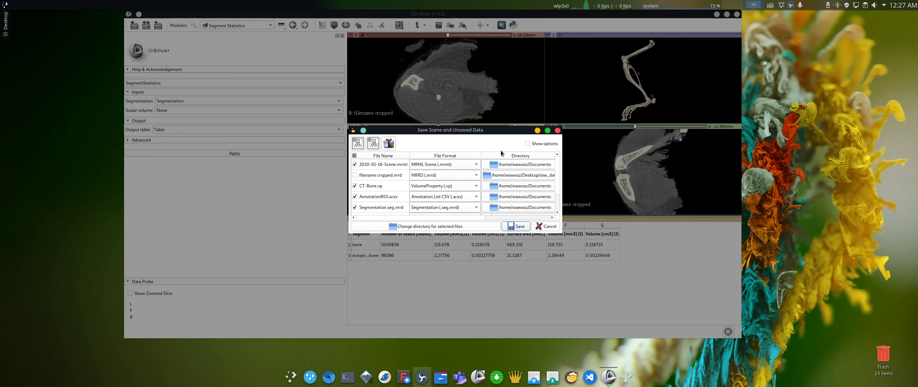
{"action": "left_click", "coordinate": [433, 228]}
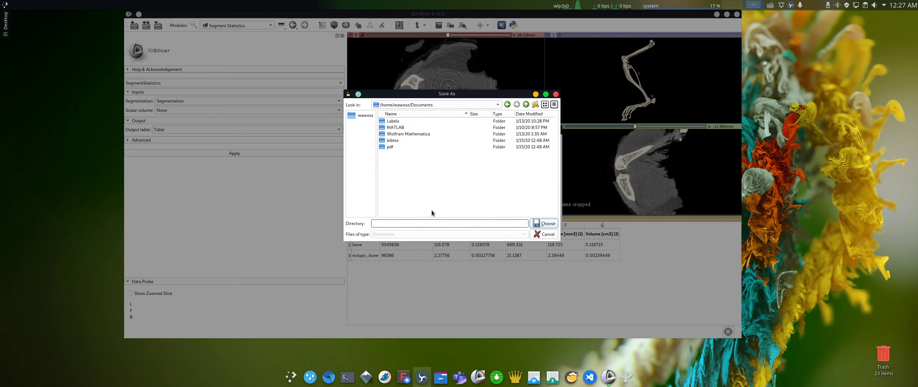
{"action": "left_click", "coordinate": [415, 106]}
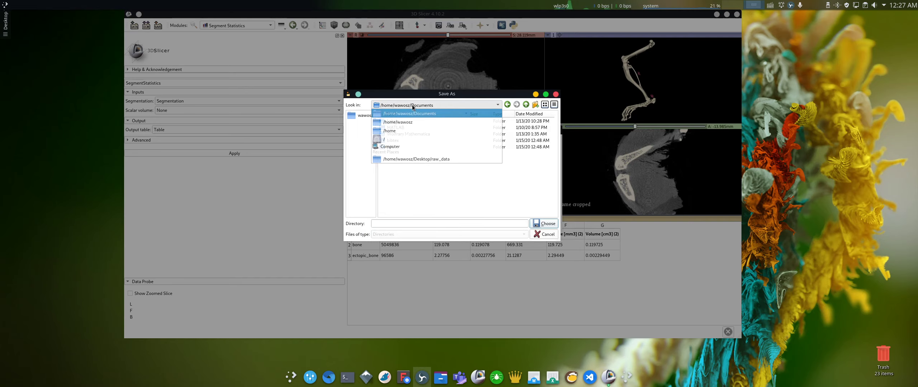
{"action": "left_click", "coordinate": [408, 123]}
{"action": "double_click", "coordinate": [400, 142]}
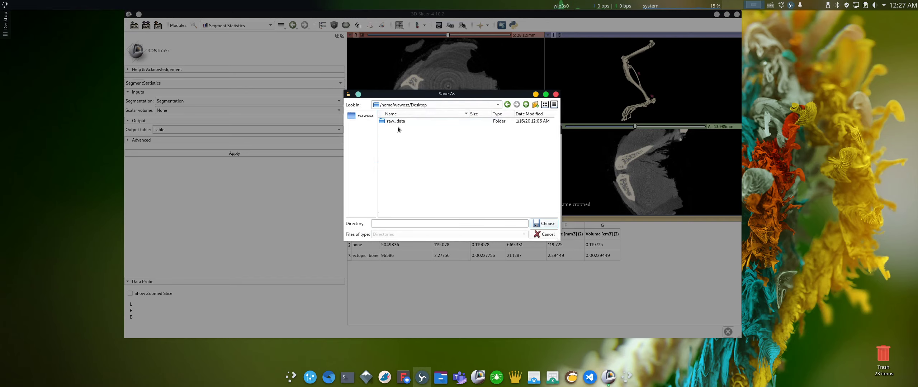
{"action": "double_click", "coordinate": [397, 122]}
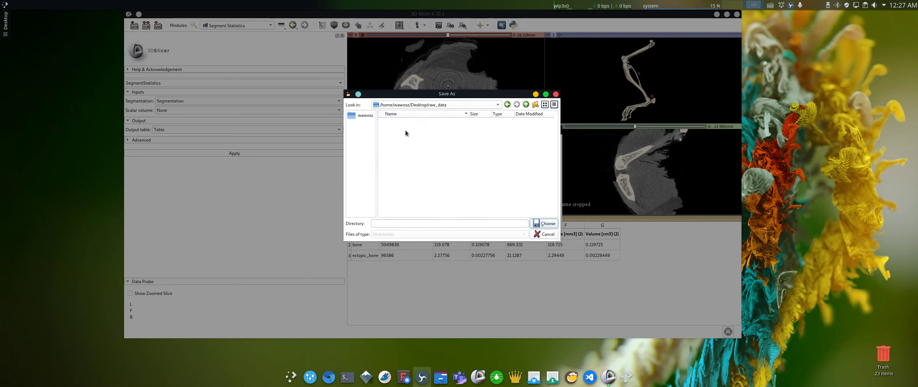
{"action": "left_click", "coordinate": [548, 226]}
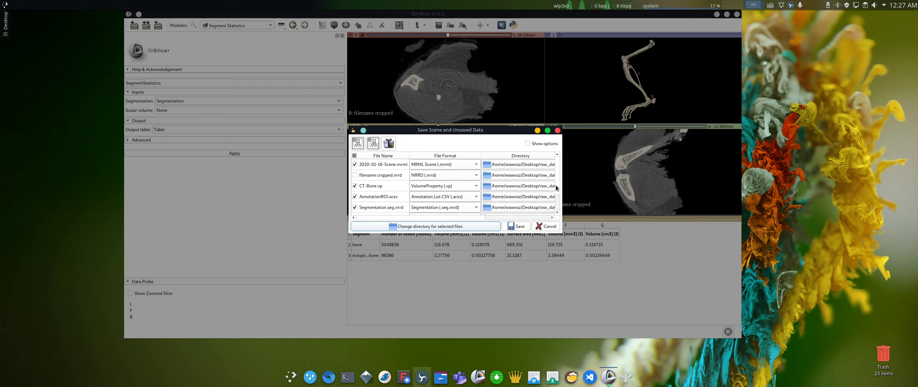
Step: Save the selected files, keeping the screenshot as PNG and the table as tab-separated values, and close 3D Slicer
{"action": "left_click_drag", "start_coordinate": [557, 176], "coordinate": [559, 198]}
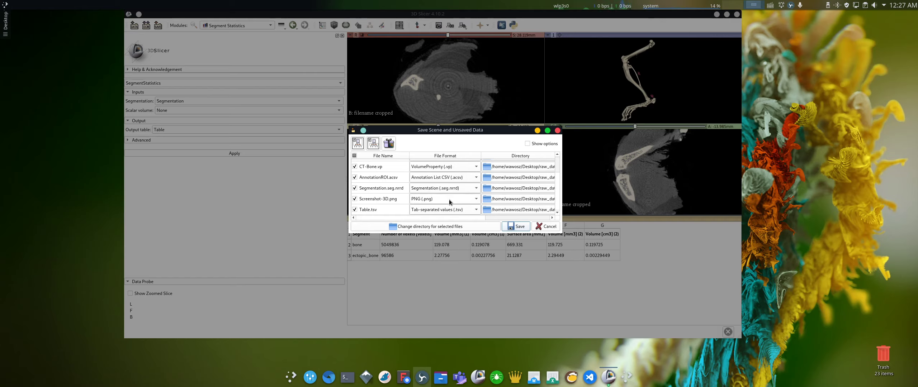
{"action": "left_click", "coordinate": [477, 199]}
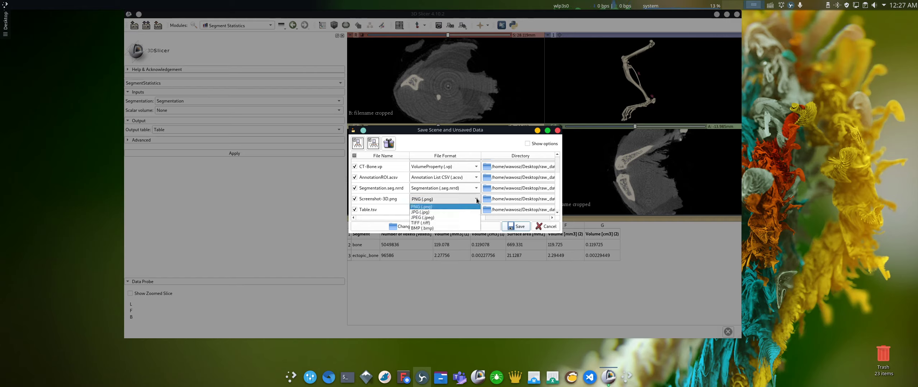
{"action": "left_click", "coordinate": [454, 200]}
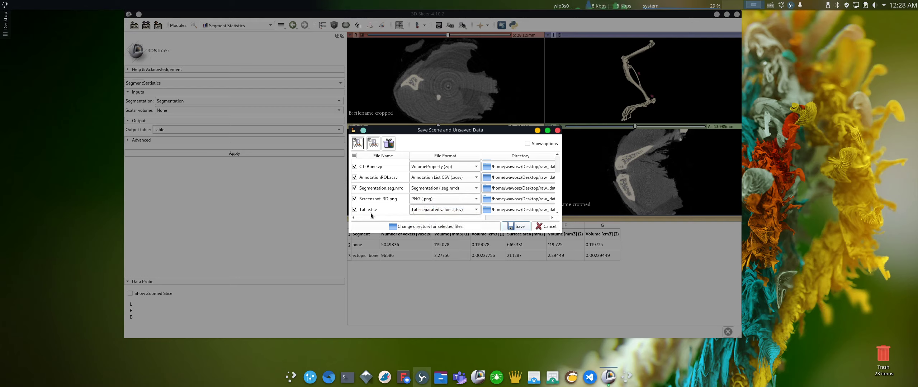
{"action": "left_click", "coordinate": [446, 211]}
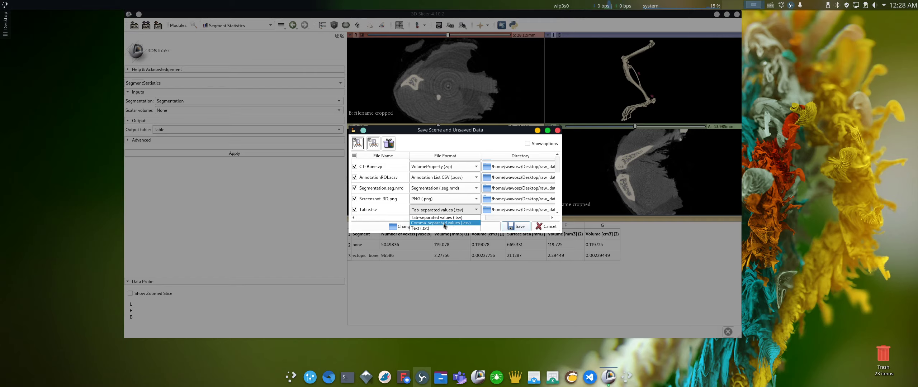
{"action": "left_click", "coordinate": [431, 217]}
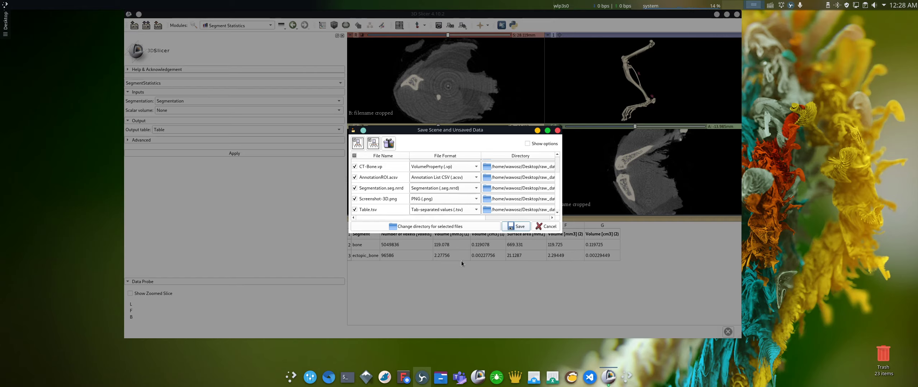
{"action": "left_click", "coordinate": [515, 227]}
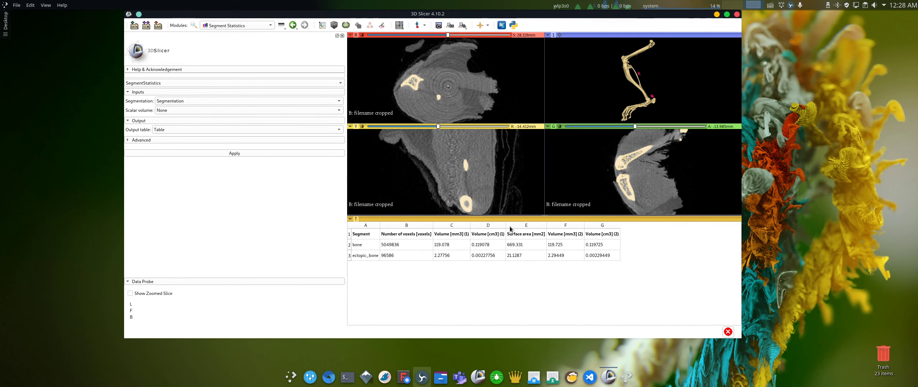
{"action": "left_click", "coordinate": [737, 15]}
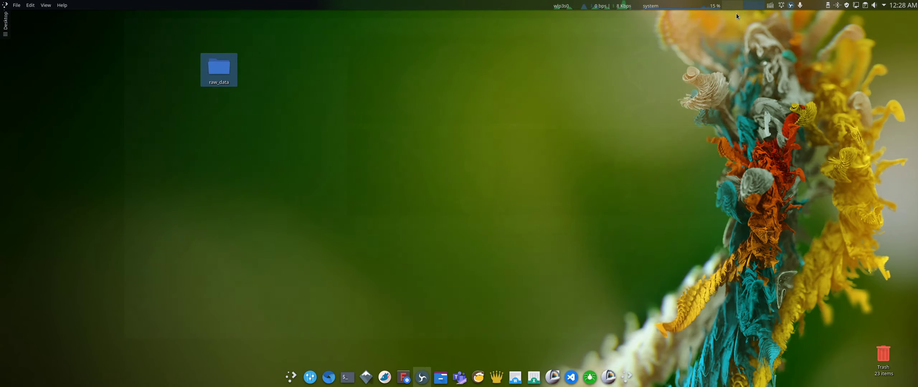
Step: Open the raw_data folder on the desktop and view the saved Screenshot-3D.png, closing the image viewer after checking it
{"action": "left_click", "coordinate": [222, 68]}
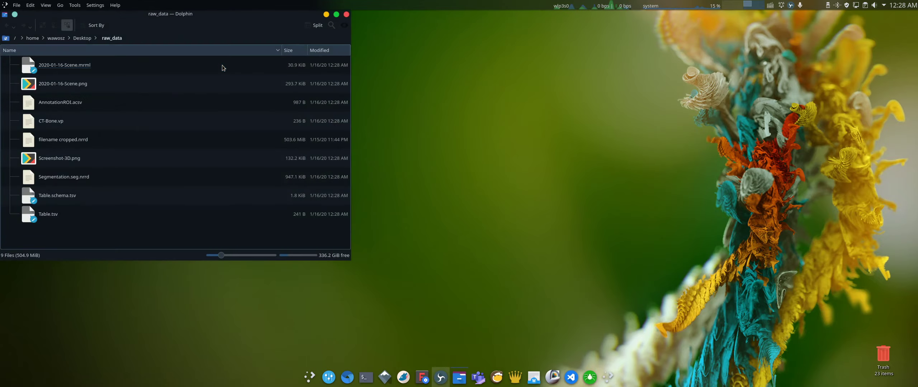
{"action": "left_click_drag", "start_coordinate": [223, 20], "coordinate": [476, 57]}
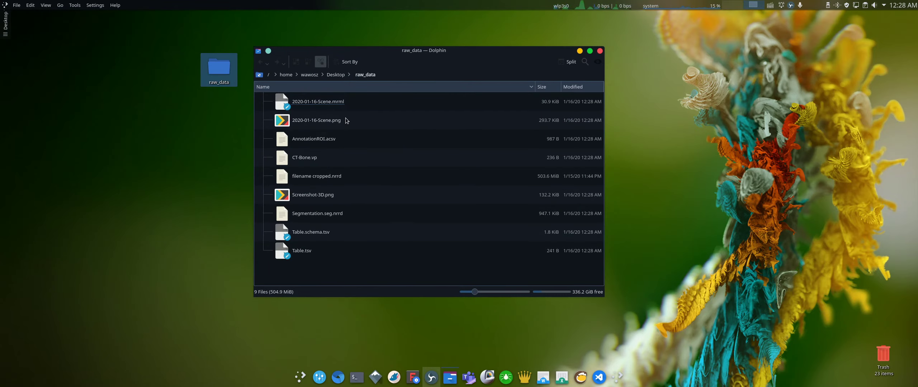
{"action": "double_click", "coordinate": [331, 198]}
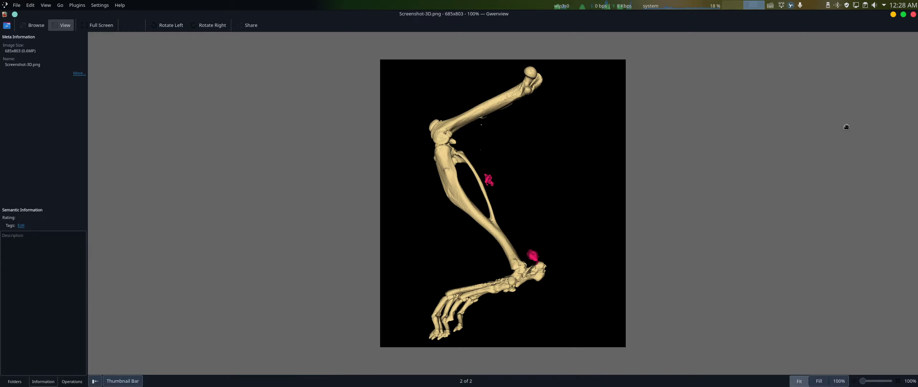
{"action": "left_click", "coordinate": [913, 14]}
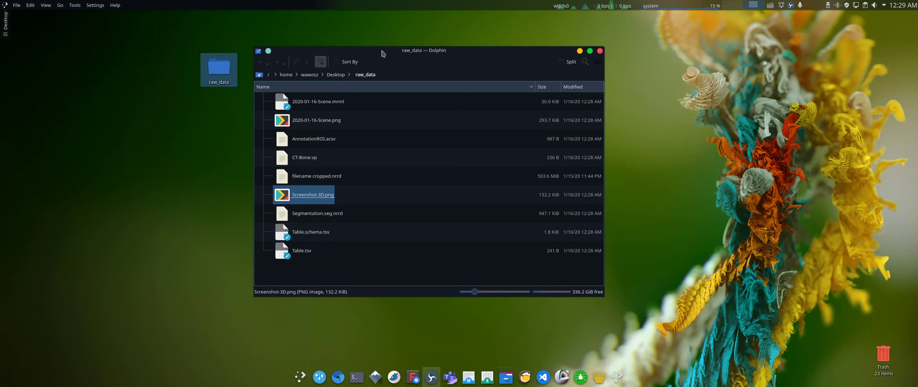
Step: Launch LibreOffice Calc and arrange its window beside the raw_data folder window
{"action": "left_click_drag", "start_coordinate": [384, 50], "coordinate": [683, 22]}
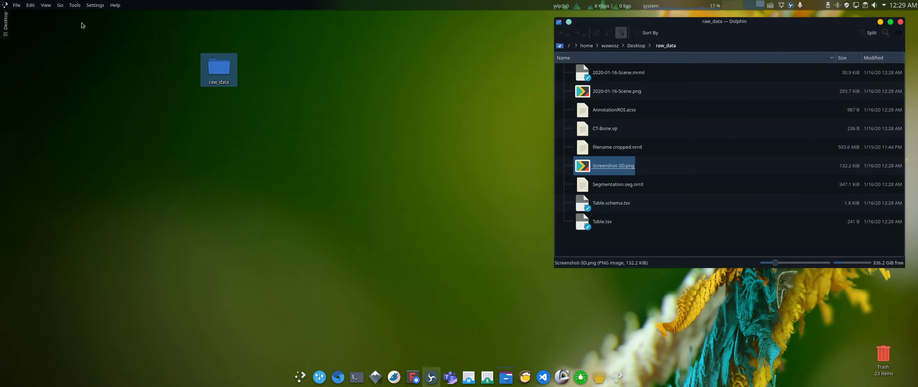
{"action": "left_click", "coordinate": [5, 5]}
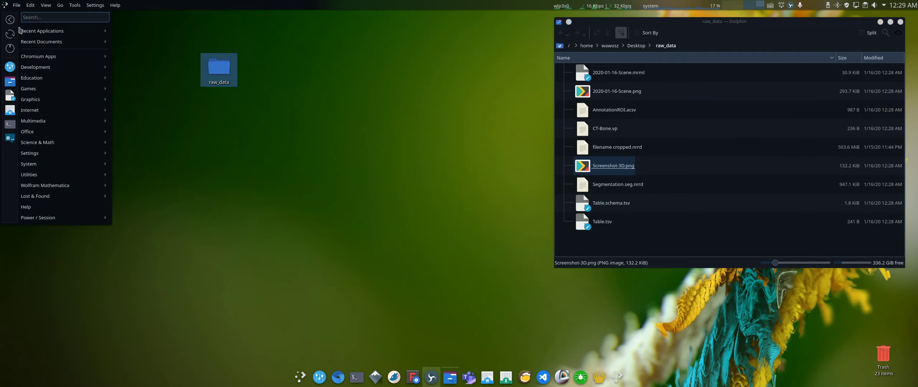
{"action": "mouse_move", "coordinate": [40, 111]}
{"action": "mouse_move", "coordinate": [50, 132]}
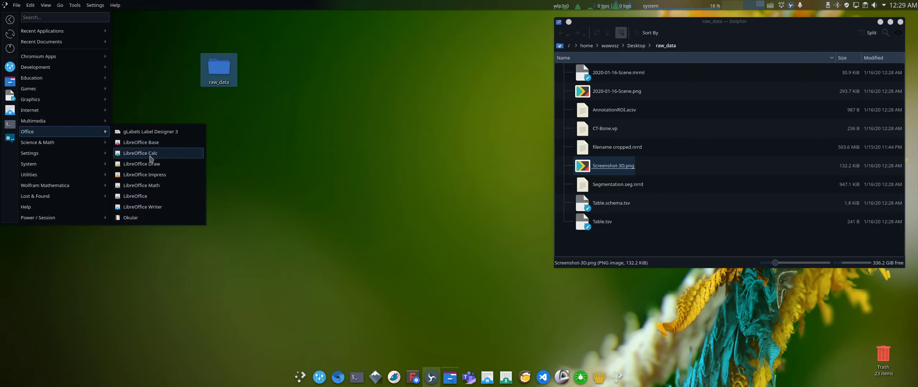
{"action": "left_click", "coordinate": [151, 158]}
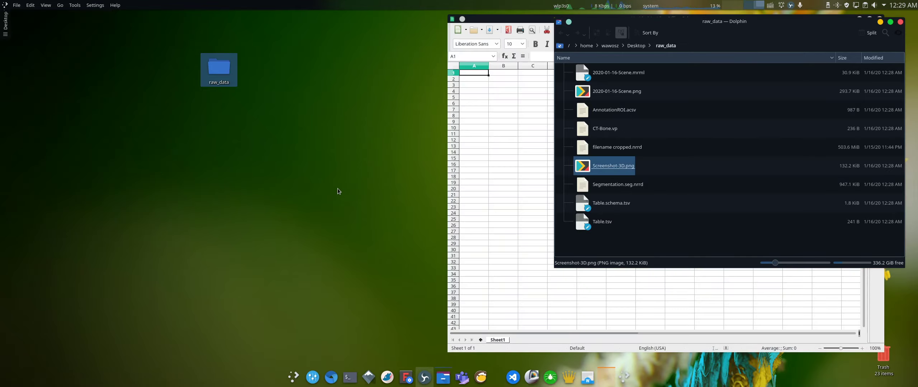
{"action": "left_click_drag", "start_coordinate": [513, 18], "coordinate": [164, 30]}
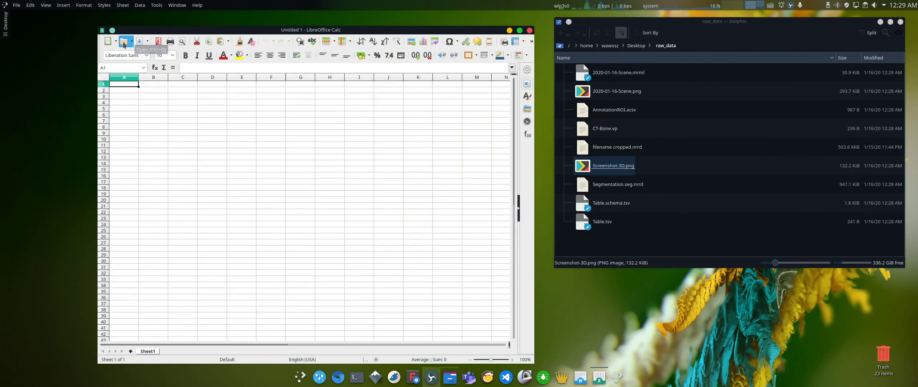
{"action": "left_click", "coordinate": [124, 43]}
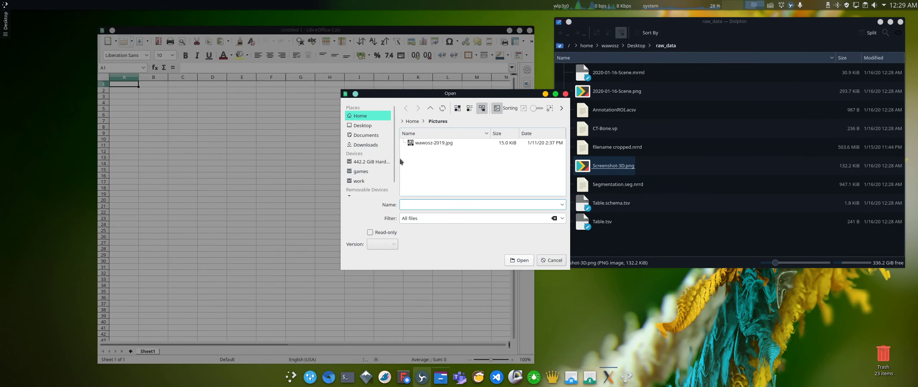
{"action": "left_click", "coordinate": [369, 126]}
{"action": "left_click", "coordinate": [420, 143]}
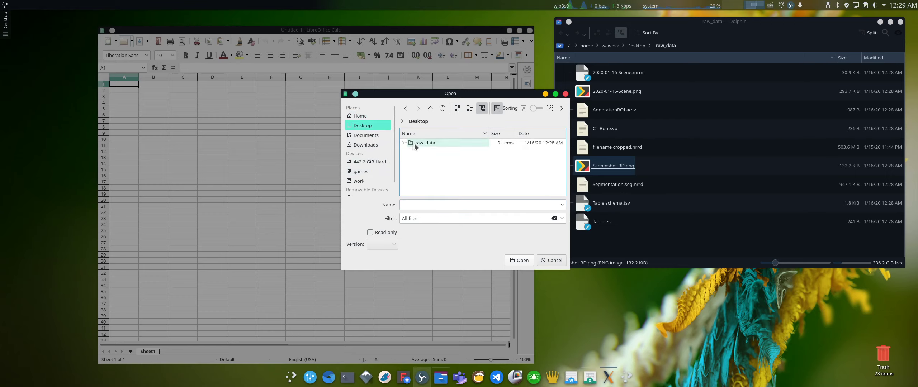
{"action": "double_click", "coordinate": [419, 143]}
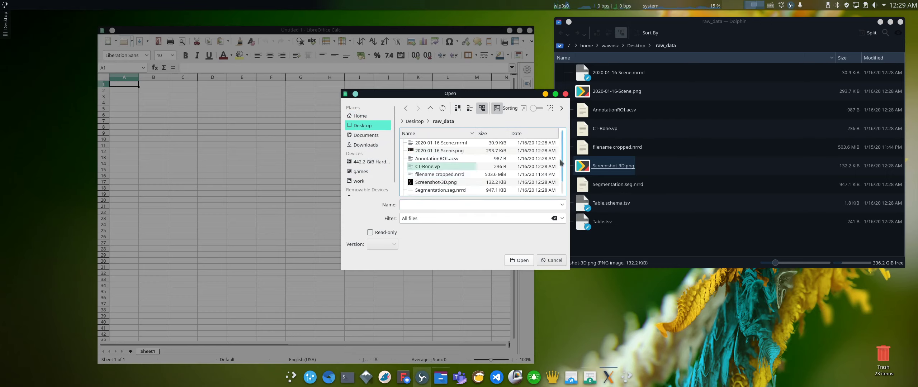
{"action": "left_click_drag", "start_coordinate": [563, 158], "coordinate": [563, 174]}
{"action": "double_click", "coordinate": [450, 185]}
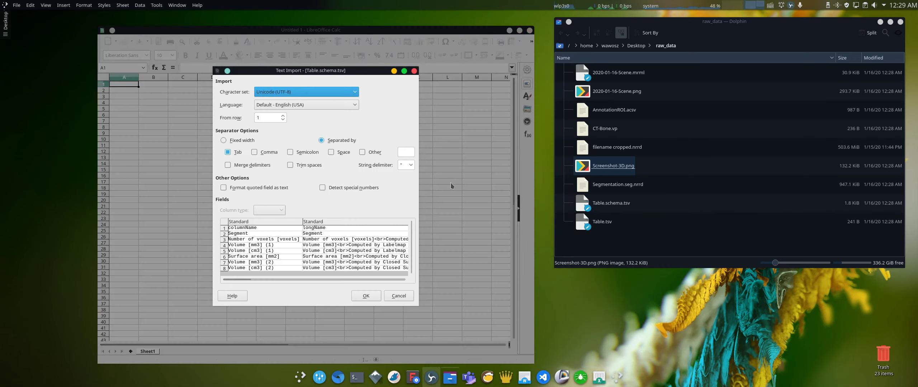
{"action": "left_click", "coordinate": [400, 296]}
Step: Open Table.tsv from the raw_data folder in Calc, importing it as tab-separated text with UTF-8 encoding
{"action": "left_click", "coordinate": [123, 41]}
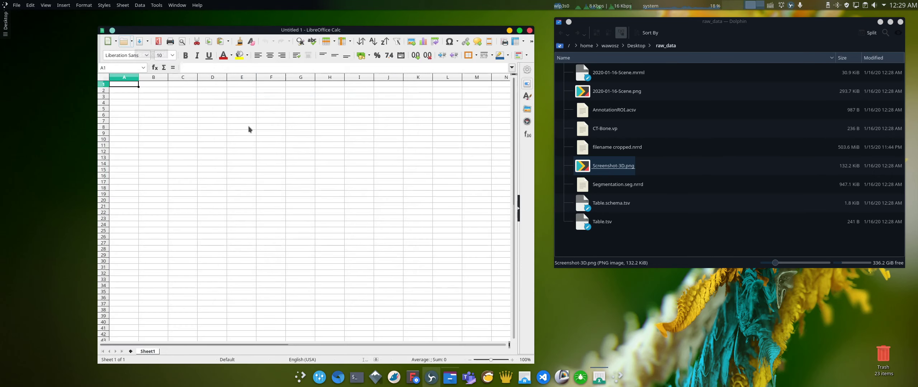
{"action": "left_click_drag", "start_coordinate": [562, 153], "coordinate": [563, 202]}
{"action": "double_click", "coordinate": [430, 192]}
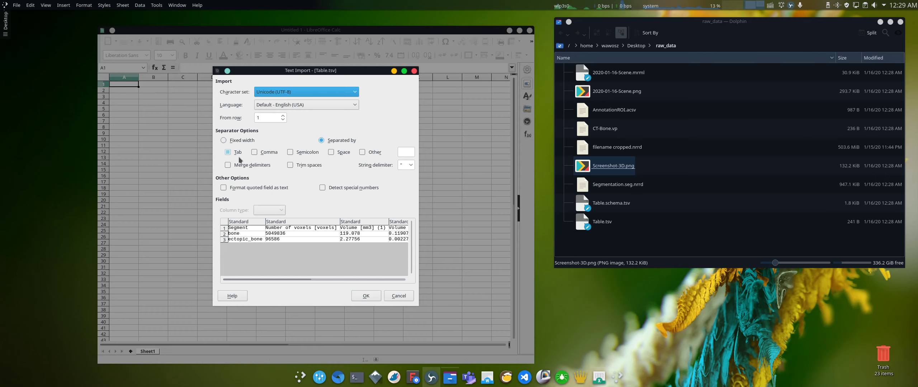
{"action": "left_click", "coordinate": [371, 296]}
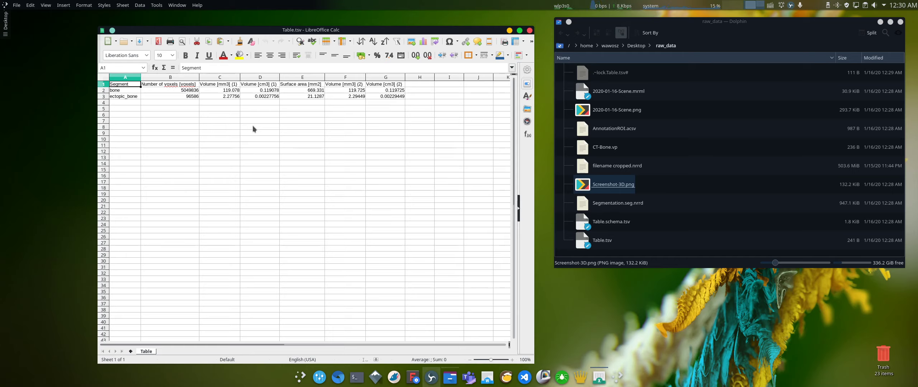
Step: Highlight the ectopic_bone value in the Volume [mm3] (1) column, cell C3, with a yellow background
{"action": "left_click", "coordinate": [231, 97]}
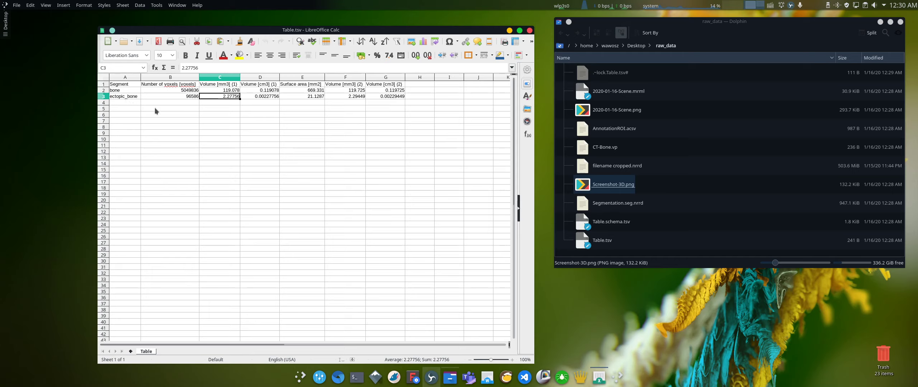
{"action": "left_click", "coordinate": [223, 92]}
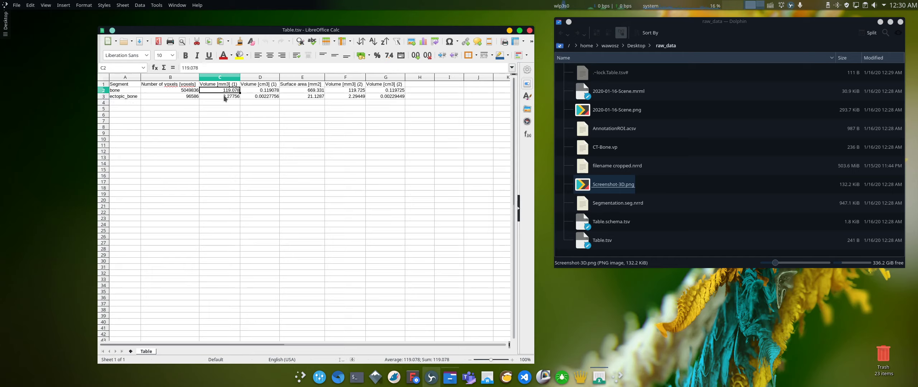
{"action": "left_click", "coordinate": [225, 98]}
{"action": "left_click", "coordinate": [239, 54]}
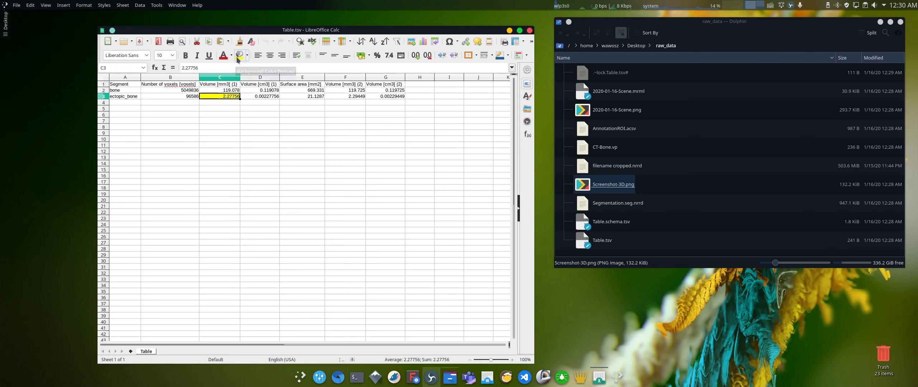
{"action": "left_click", "coordinate": [233, 123]}
{"action": "left_click", "coordinate": [234, 98]}
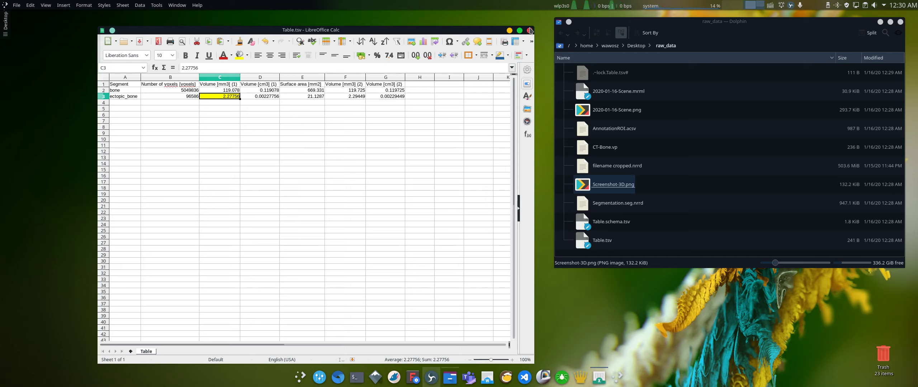
{"action": "right_click", "coordinate": [792, 6]}
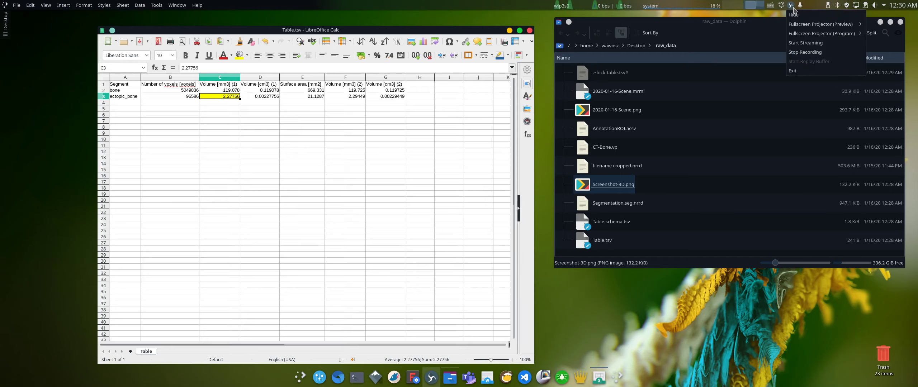